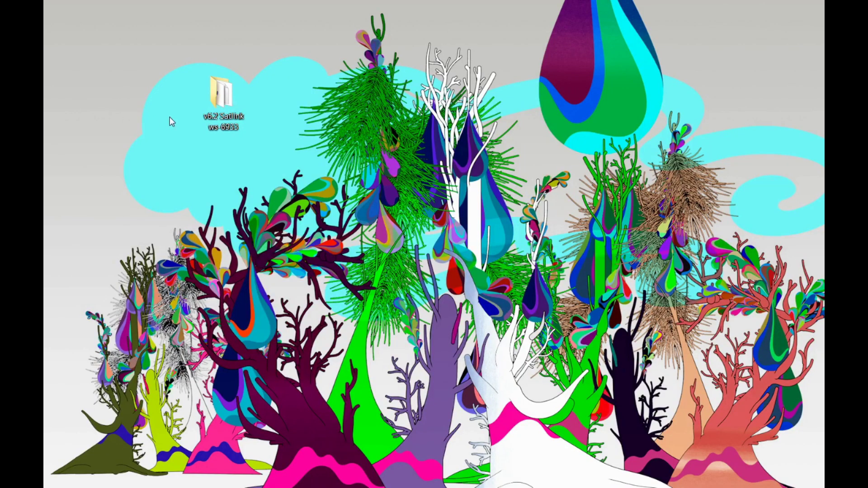
# Open the v6.2 Satlink ws-6933 folder, launch Sat Editor v8.0, and maximize its window
pyautogui.doubleClick(225, 108)
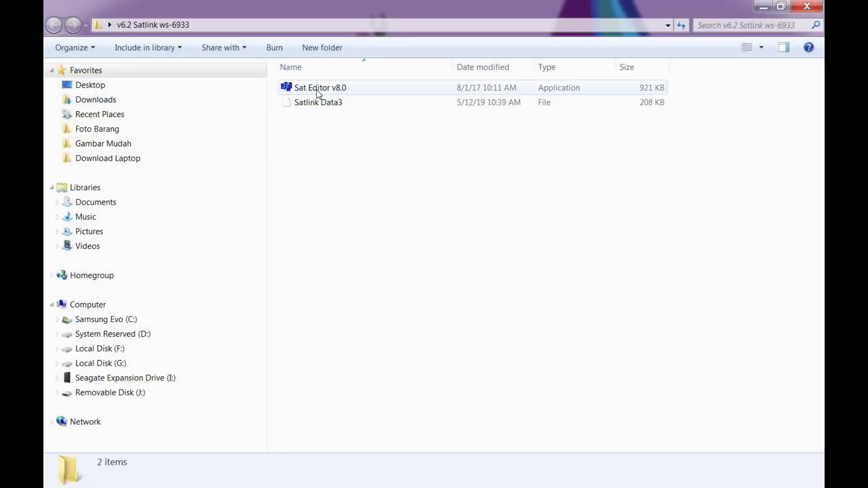
pyautogui.click(317, 89)
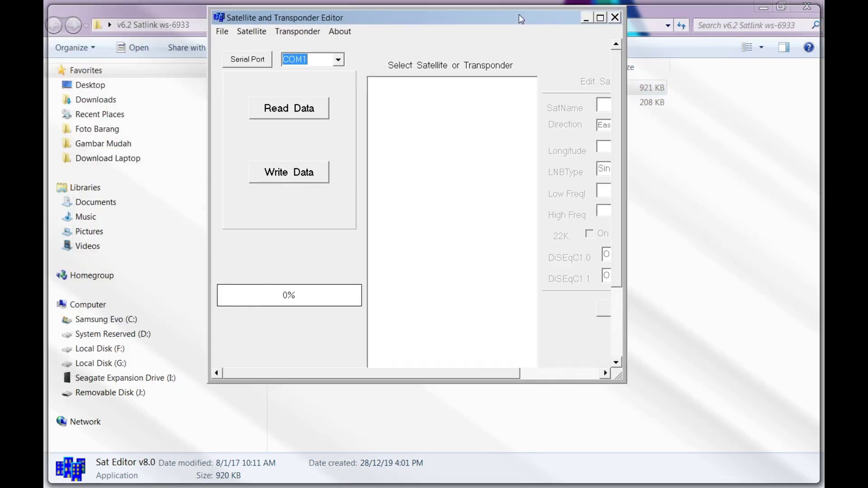
pyautogui.moveTo(521, 19); pyautogui.dragTo(499, 38)
pyautogui.moveTo(604, 400); pyautogui.dragTo(763, 450)
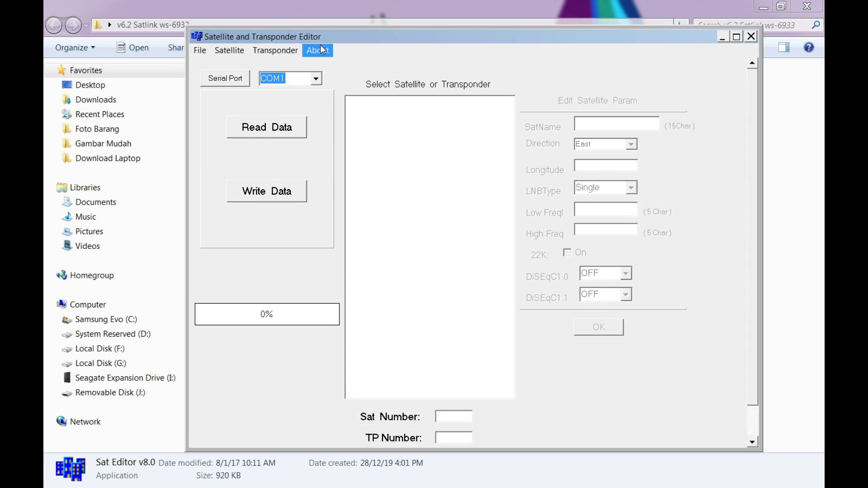
pyautogui.moveTo(338, 39); pyautogui.dragTo(316, 17)
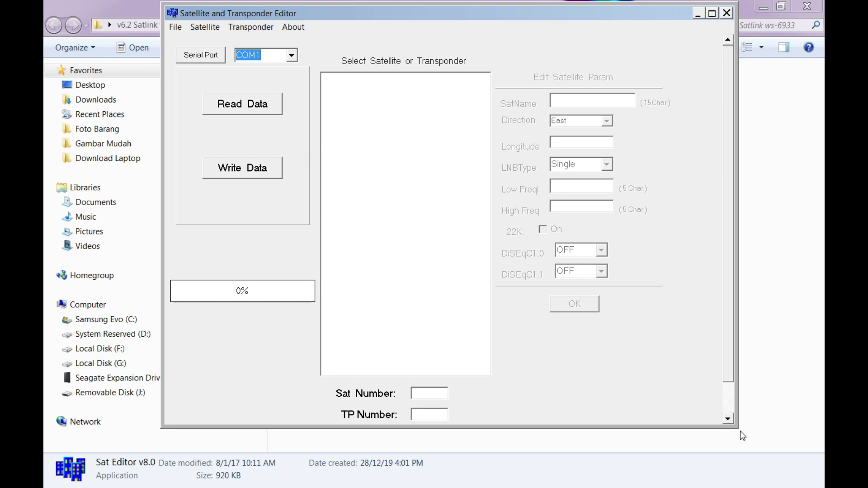
pyautogui.moveTo(735, 426); pyautogui.dragTo(768, 463)
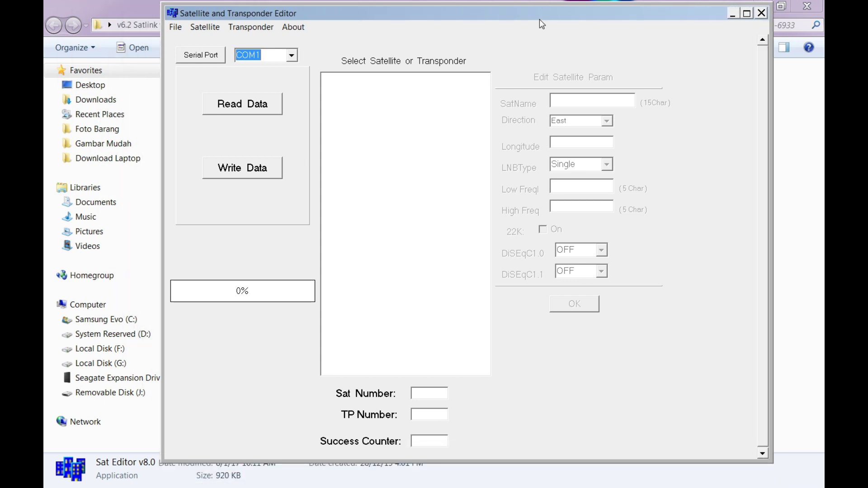
pyautogui.moveTo(536, 17); pyautogui.dragTo(480, 0)
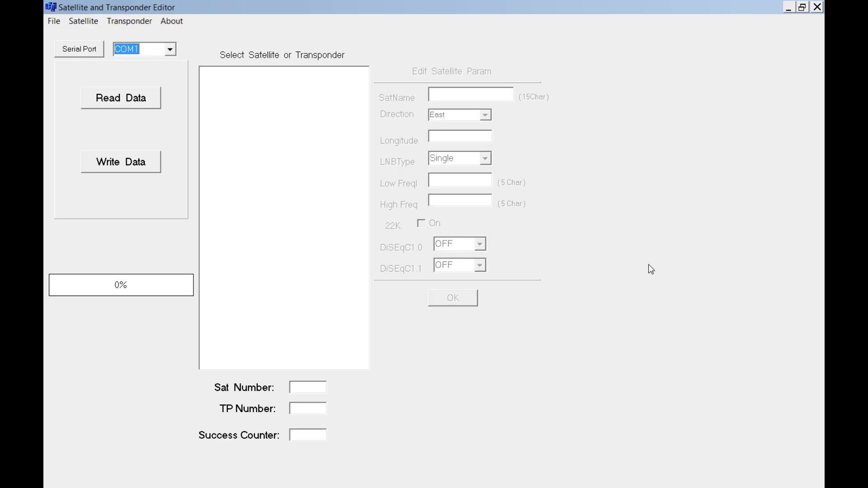
# Set the serial port to COM3 and read the finder's 100 satellites and 56 transponders
pyautogui.click(171, 49)
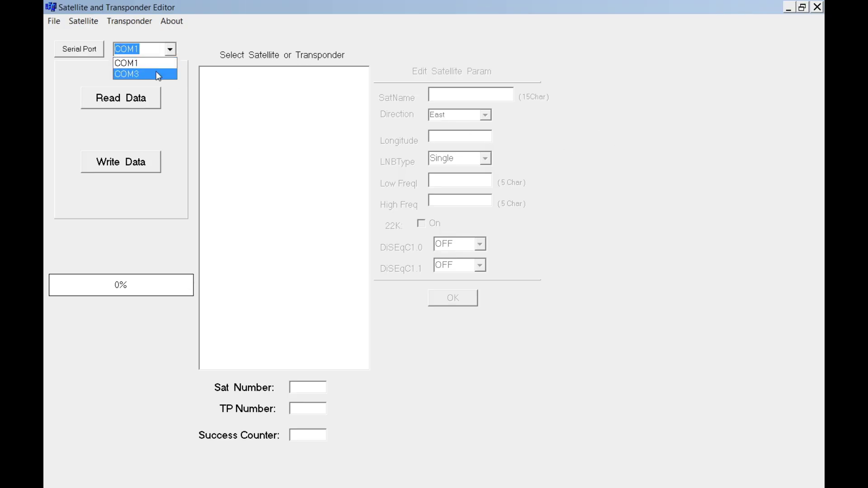
pyautogui.click(159, 74)
pyautogui.click(171, 51)
pyautogui.click(143, 61)
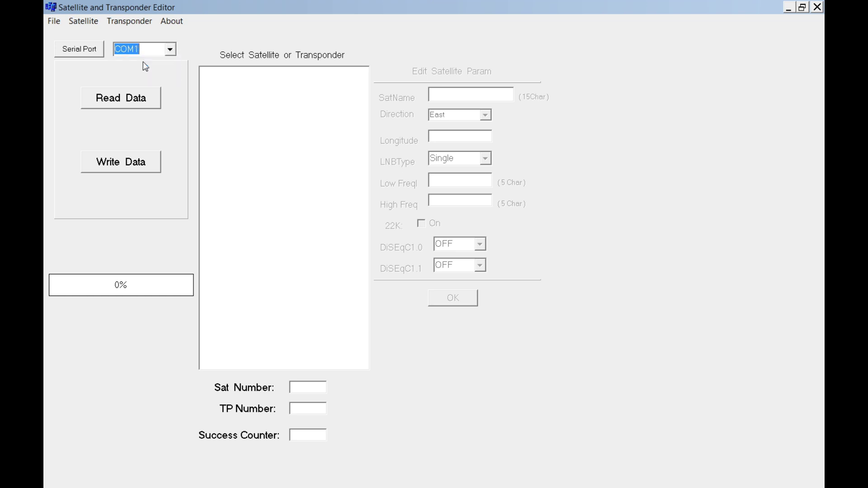
pyautogui.click(171, 50)
pyautogui.click(165, 71)
pyautogui.click(130, 101)
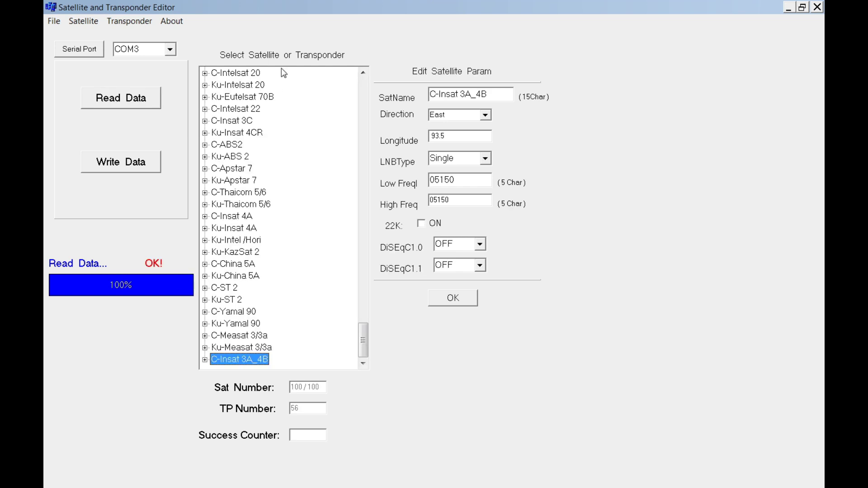
# Scroll down the satellite tree and expand Ku-Measat 3/3a's transponder list
pyautogui.moveTo(362, 343); pyautogui.dragTo(377, 100)
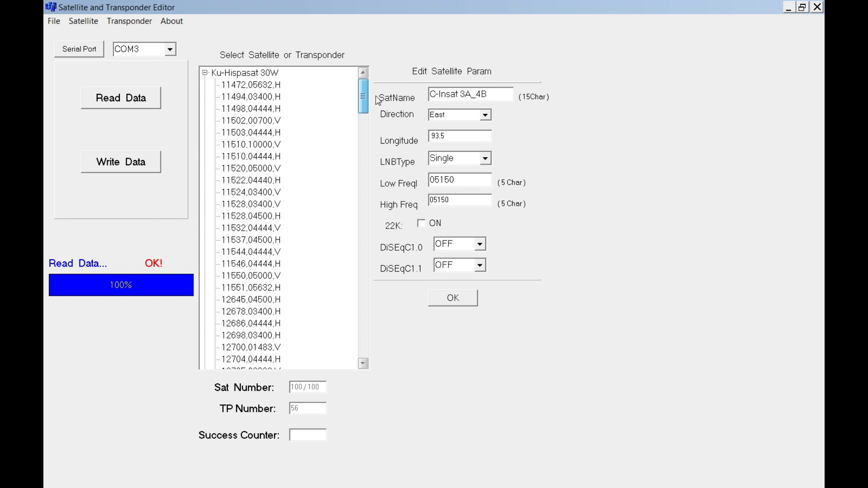
pyautogui.click(204, 73)
pyautogui.click(205, 85)
pyautogui.click(205, 85)
pyautogui.moveTo(363, 110); pyautogui.dragTo(382, 340)
pyautogui.click(205, 348)
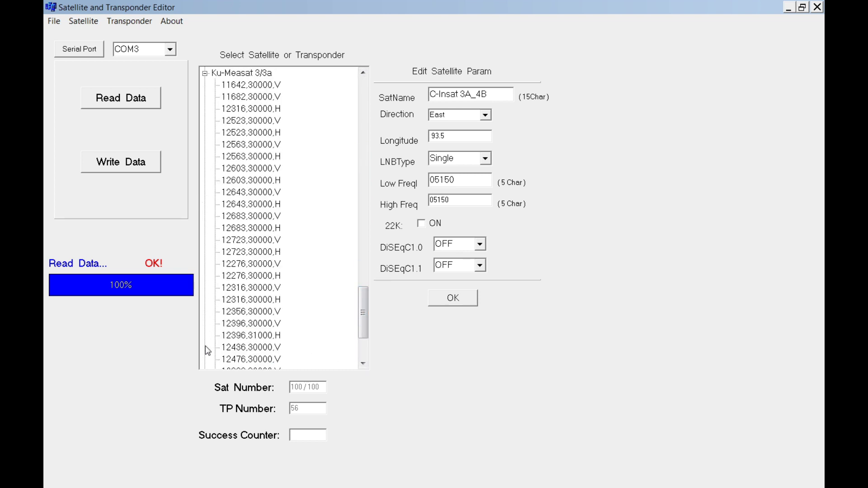
pyautogui.click(231, 85)
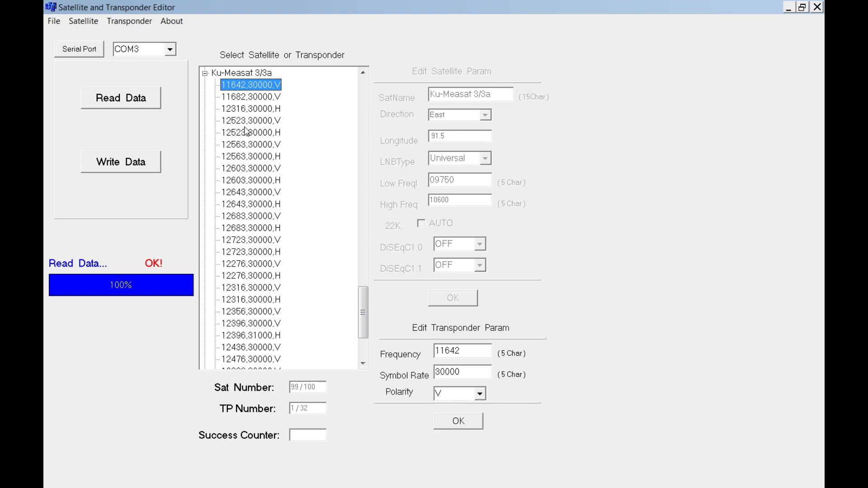
pyautogui.click(247, 110)
pyautogui.click(250, 137)
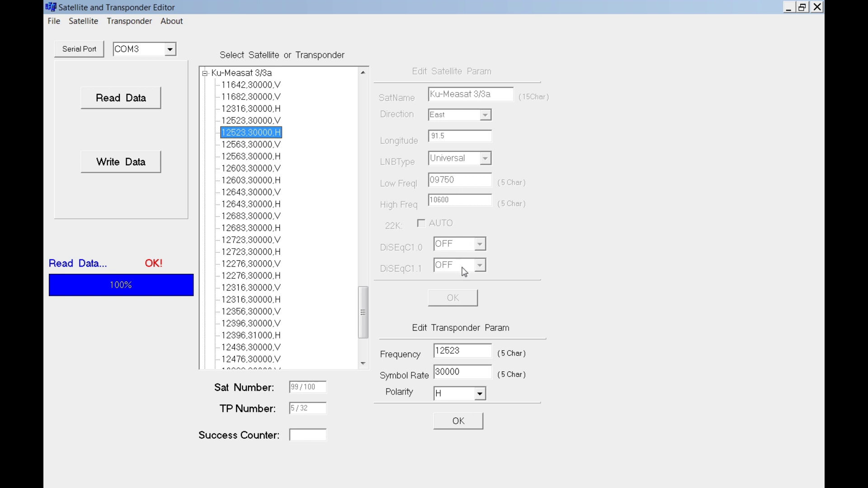
pyautogui.scroll(-3, 365, 307)
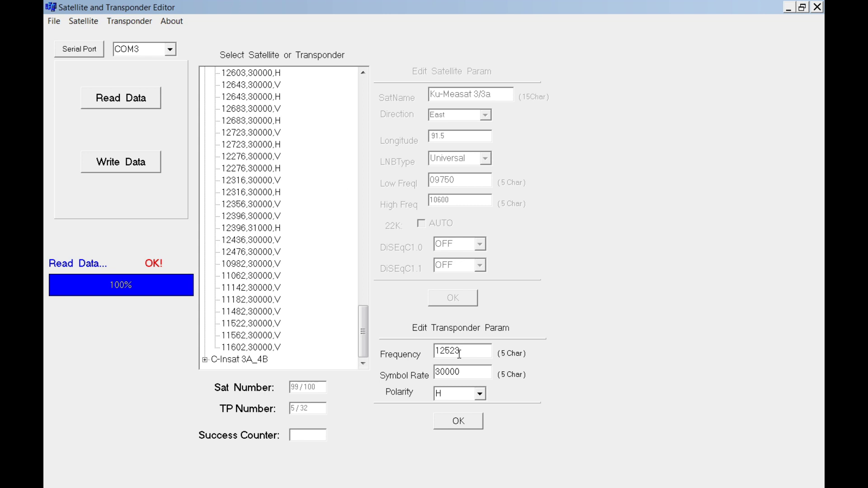
pyautogui.moveTo(465, 353); pyautogui.dragTo(414, 355)
pyautogui.moveTo(486, 371); pyautogui.dragTo(432, 370)
pyautogui.click(481, 395)
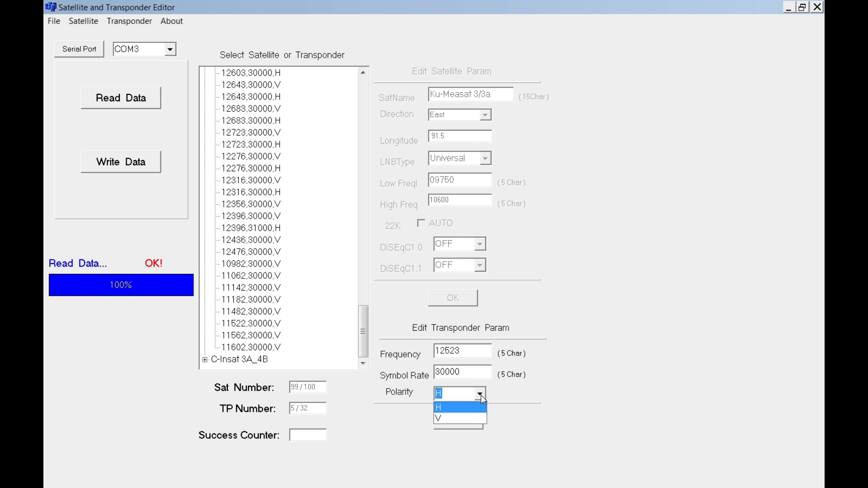
pyautogui.click(480, 395)
pyautogui.click(472, 424)
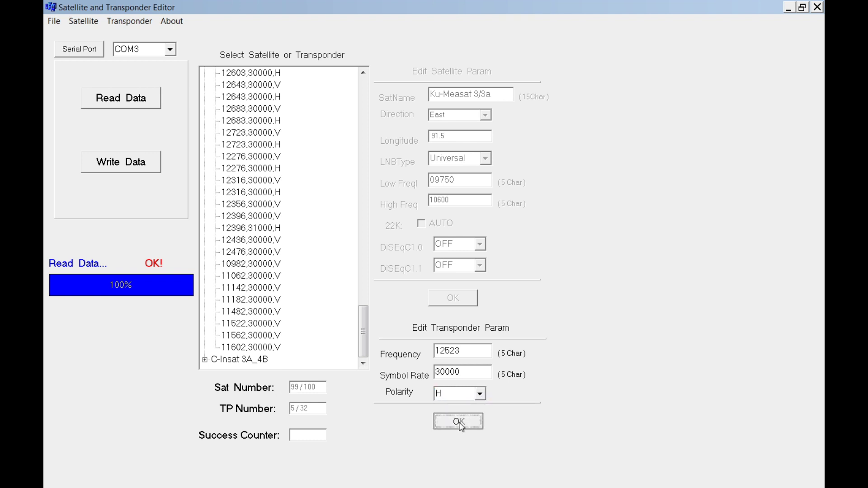
pyautogui.moveTo(362, 327); pyautogui.dragTo(366, 278)
pyautogui.click(204, 275)
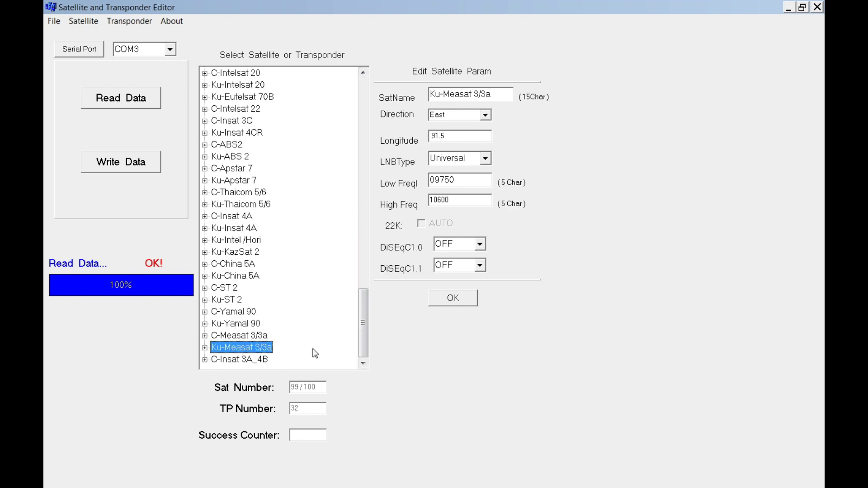
pyautogui.moveTo(496, 94); pyautogui.dragTo(432, 98)
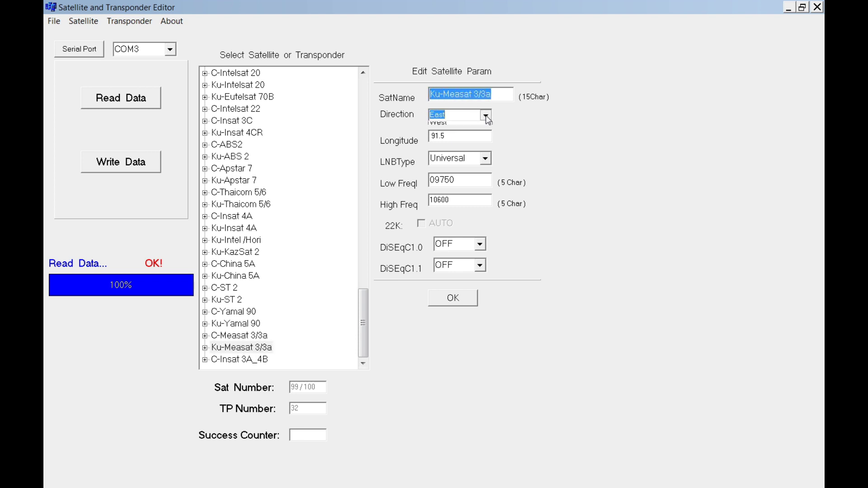
pyautogui.click(487, 115)
pyautogui.press('Tab')
pyautogui.click(486, 160)
pyautogui.click(487, 163)
pyautogui.click(486, 160)
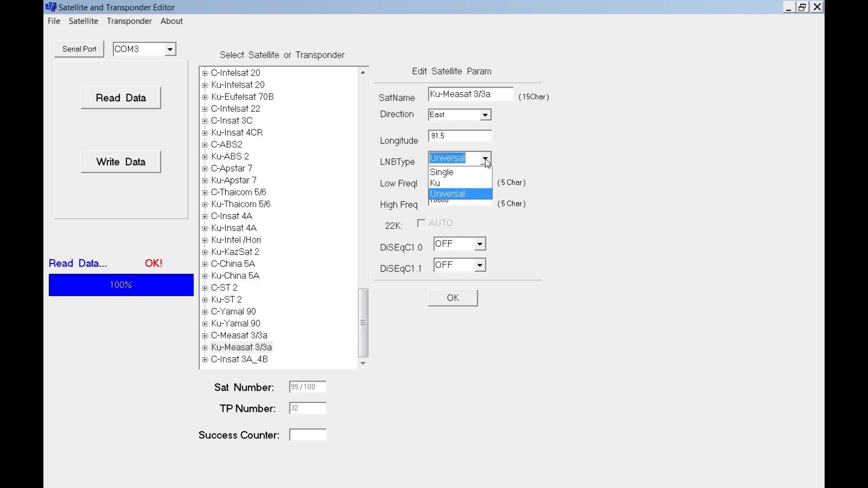
pyautogui.click(537, 176)
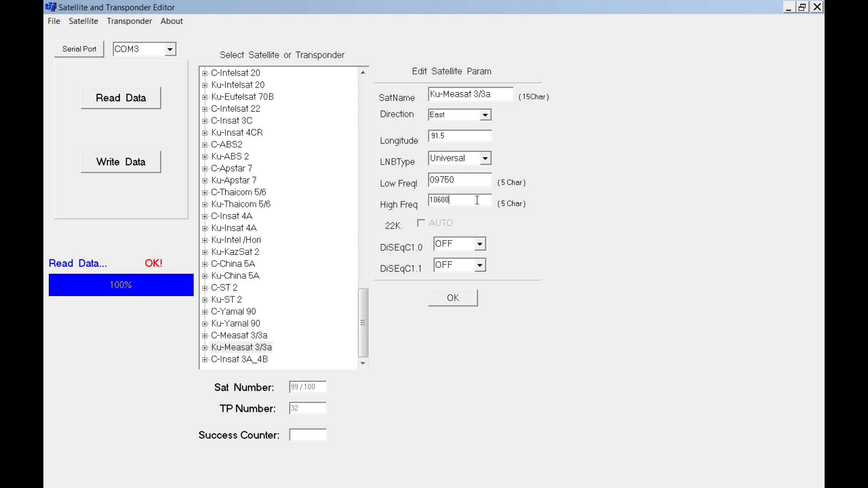
pyautogui.moveTo(477, 200); pyautogui.dragTo(415, 183)
pyautogui.click(480, 246)
pyautogui.click(480, 248)
pyautogui.click(481, 266)
pyautogui.click(512, 246)
pyautogui.click(479, 266)
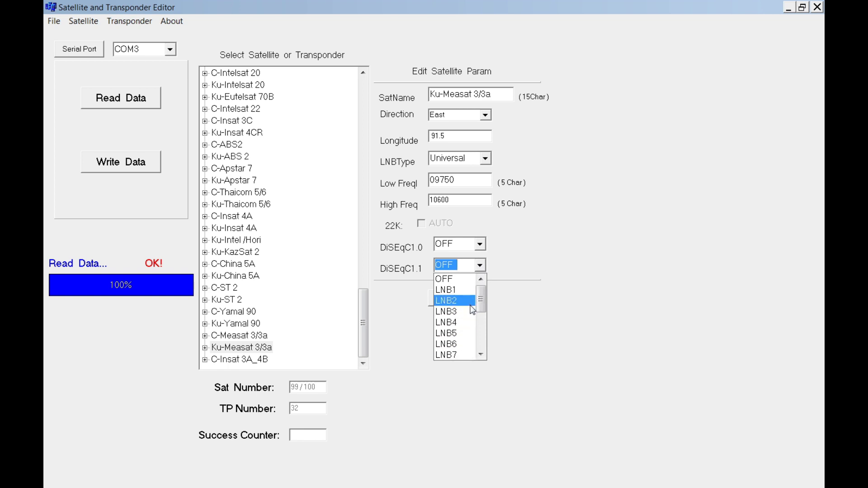
pyautogui.click(511, 308)
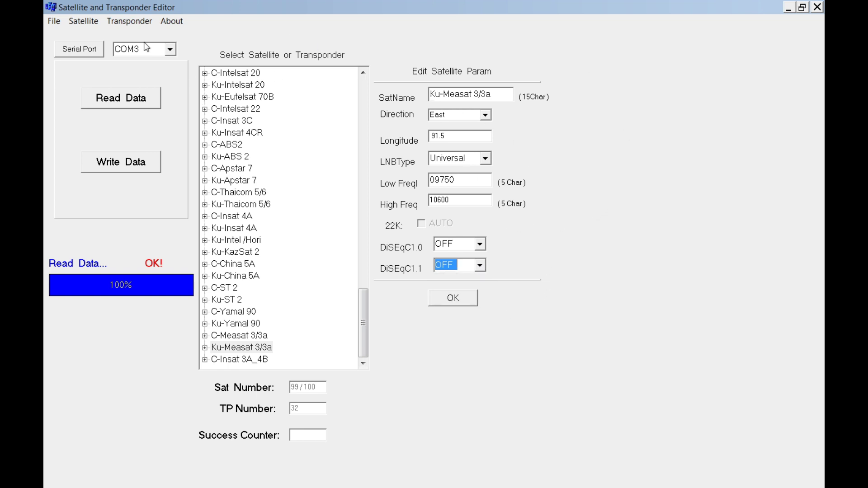
pyautogui.click(108, 26)
# Scroll to the end of the satellite list and show C-Insat 3A_4B's settings
pyautogui.moveTo(366, 300); pyautogui.dragTo(287, 81)
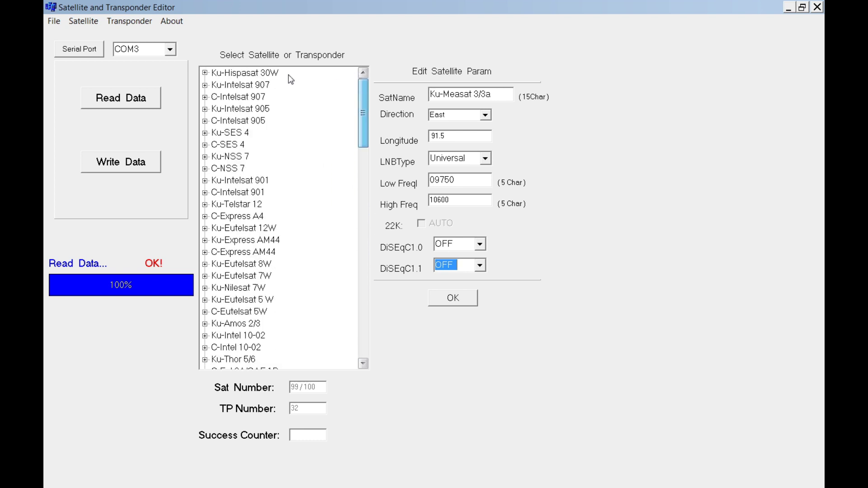
pyautogui.click(239, 73)
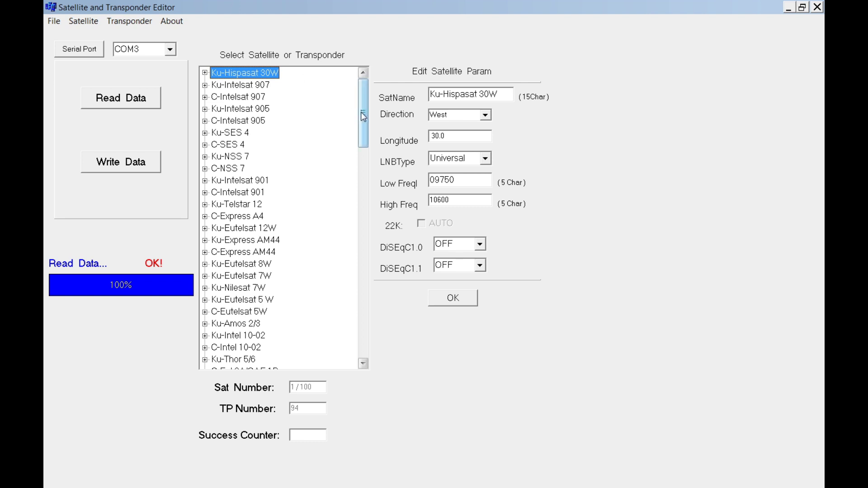
pyautogui.moveTo(366, 118); pyautogui.dragTo(387, 361)
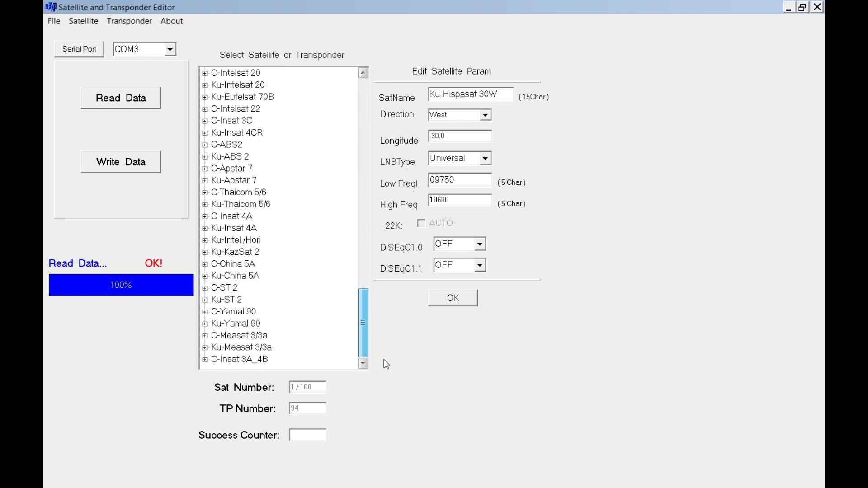
pyautogui.click(238, 359)
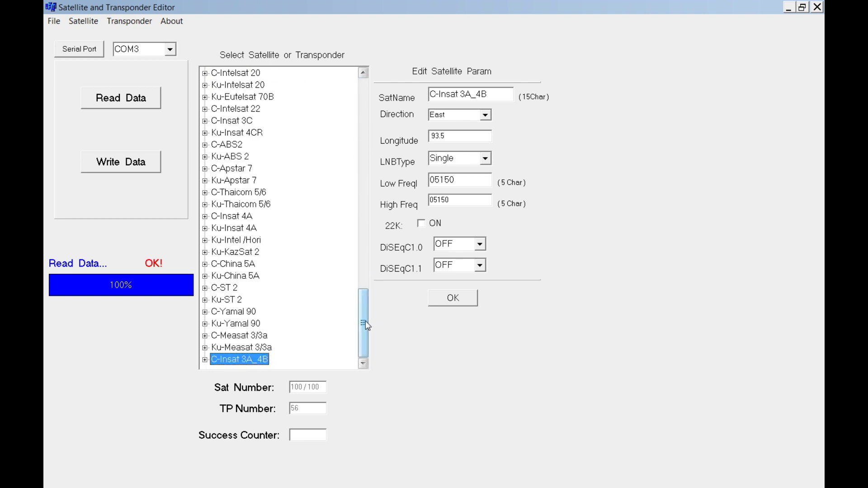
# Browse the Satellite menu to reach Delete Selected, returning to C-Insat 3A_4B
pyautogui.click(83, 23)
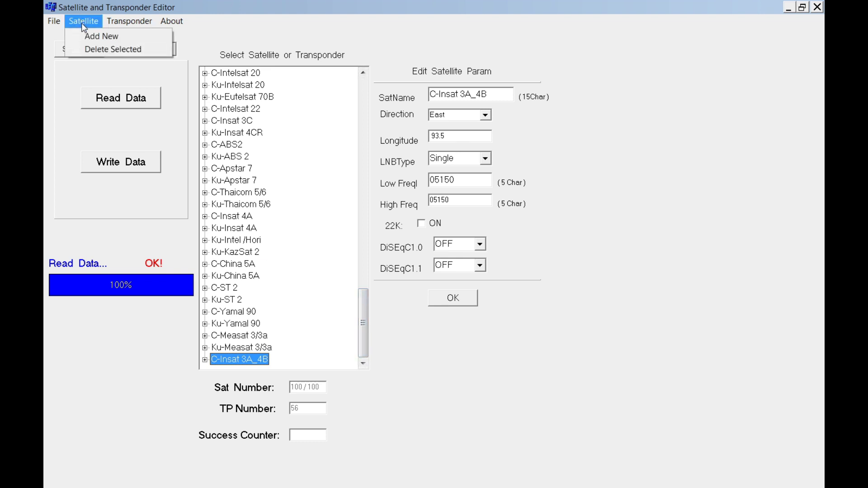
pyautogui.click(349, 122)
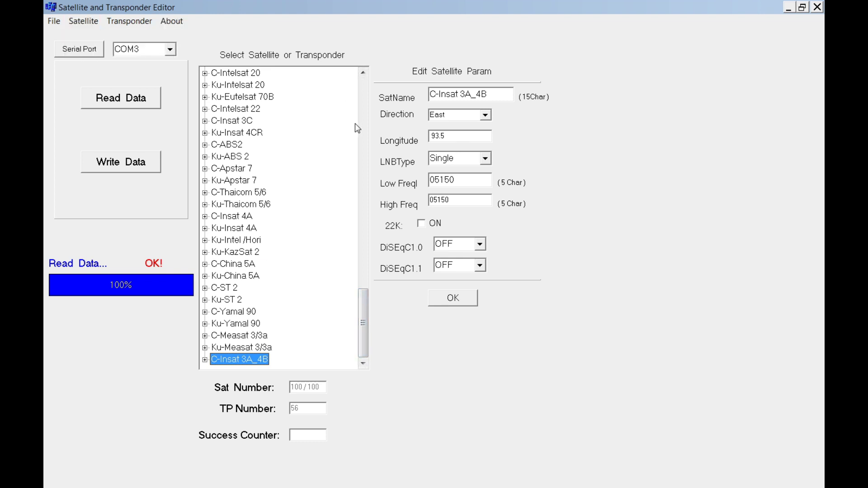
pyautogui.click(83, 22)
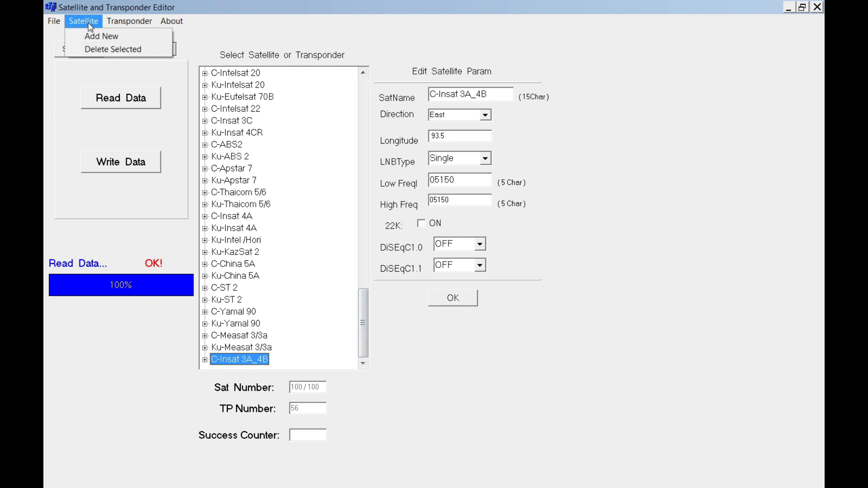
pyautogui.click(95, 37)
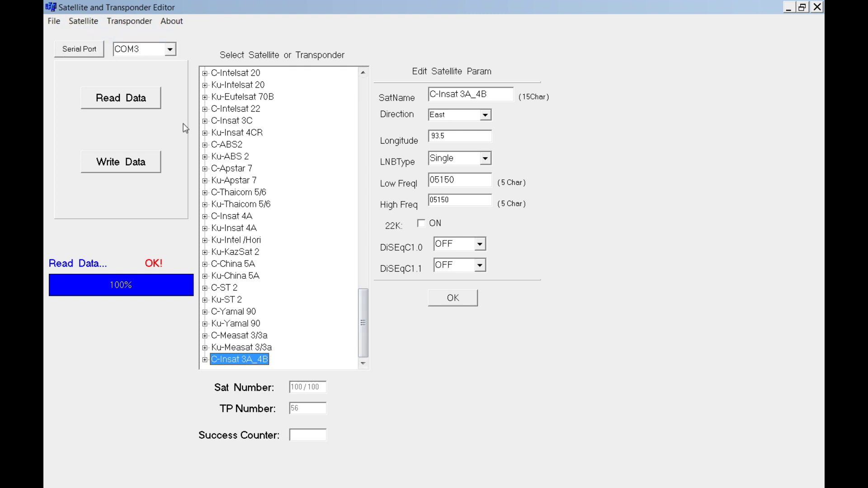
pyautogui.moveTo(365, 320); pyautogui.dragTo(360, 64)
pyautogui.click(84, 20)
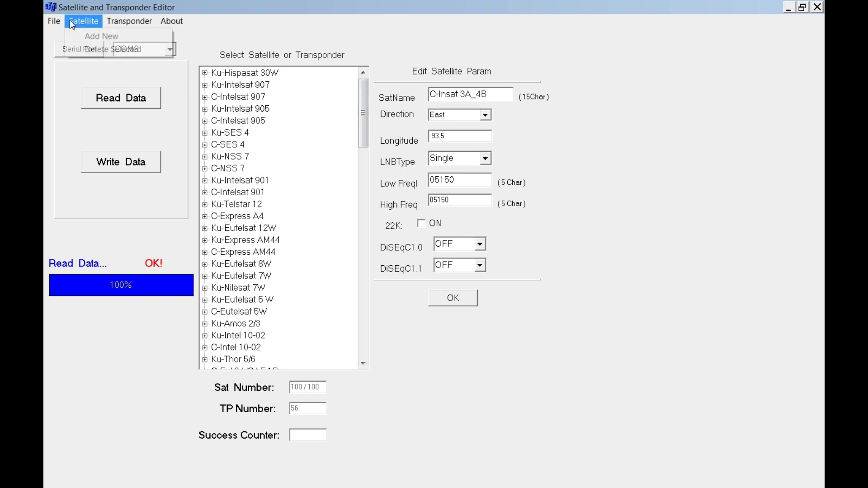
pyautogui.moveTo(172, 20)
pyautogui.click(360, 126)
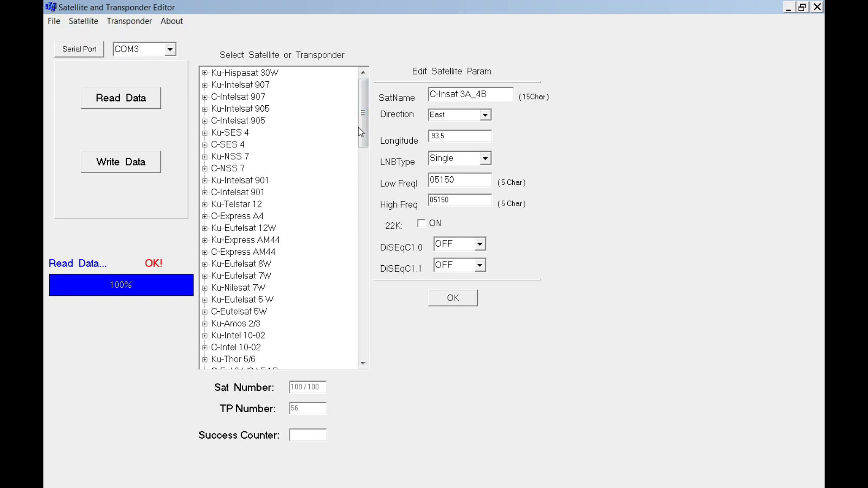
pyautogui.moveTo(360, 126); pyautogui.dragTo(364, 337)
pyautogui.moveTo(320, 358); pyautogui.dragTo(241, 361)
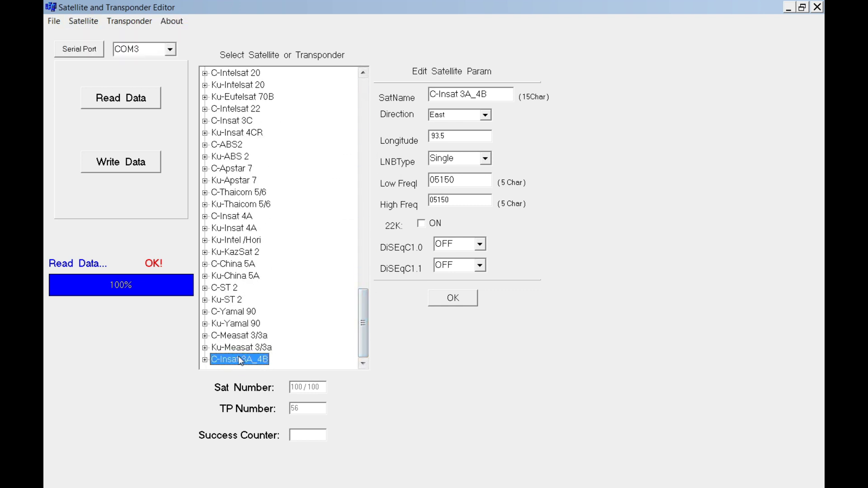
# Delete C-Insat 3A_4B, C-Measat 3/3a, C-Intelsat 17, Ku-Intelsat 17 and following satellites through C-Insat 3C
pyautogui.click(89, 21)
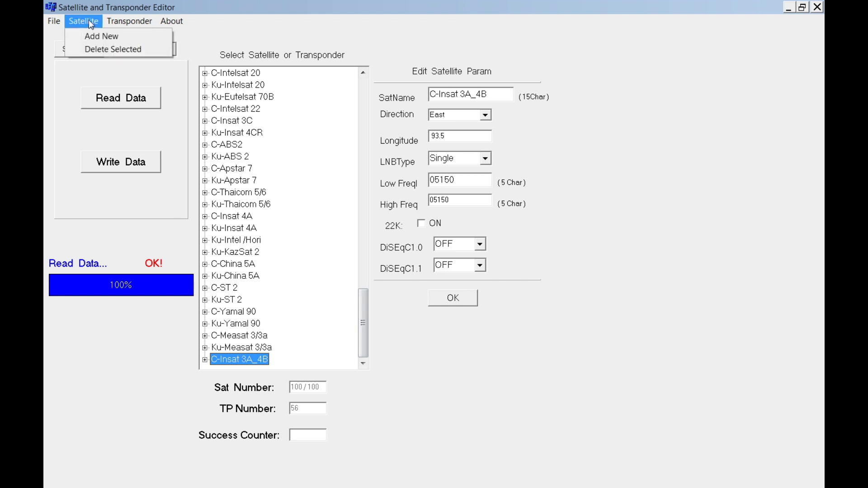
pyautogui.click(105, 50)
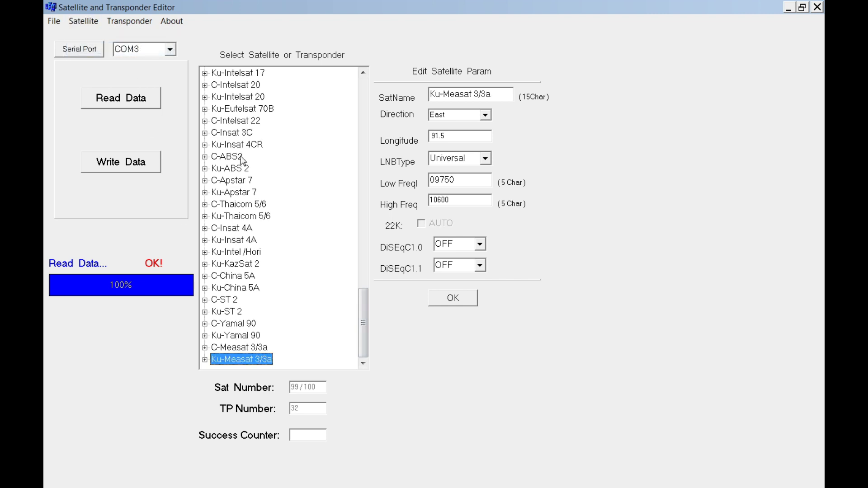
pyautogui.click(250, 348)
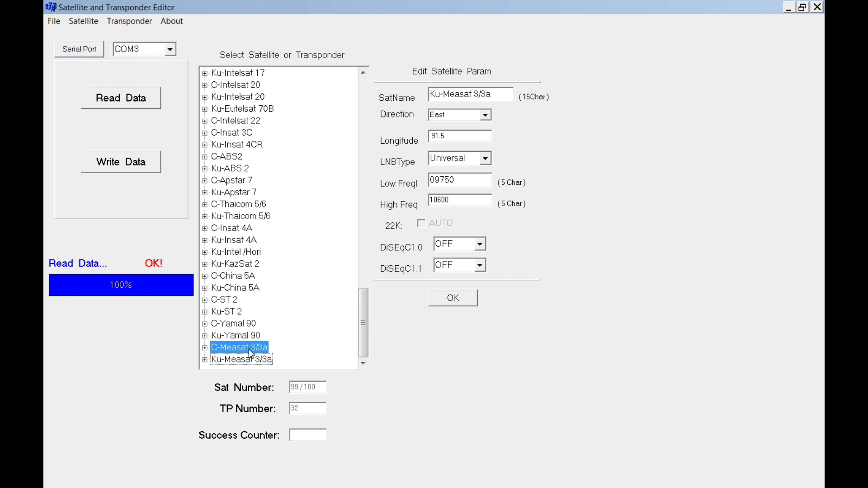
pyautogui.click(84, 21)
pyautogui.click(98, 48)
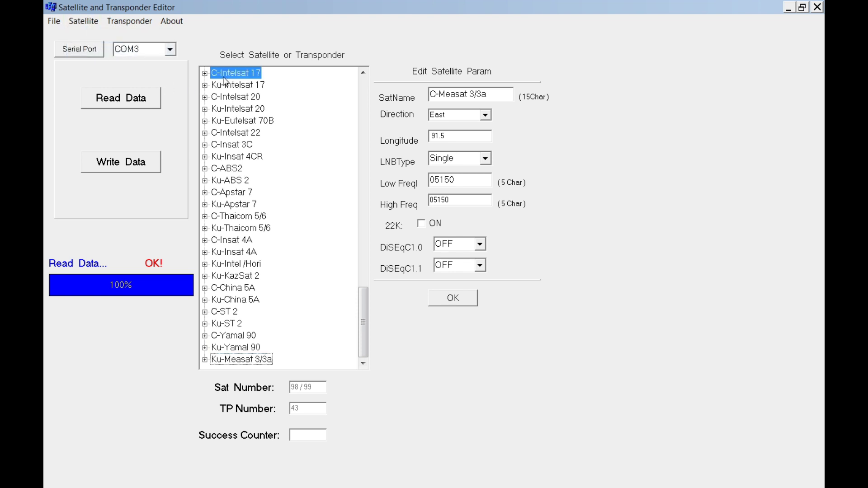
pyautogui.click(84, 20)
pyautogui.click(98, 49)
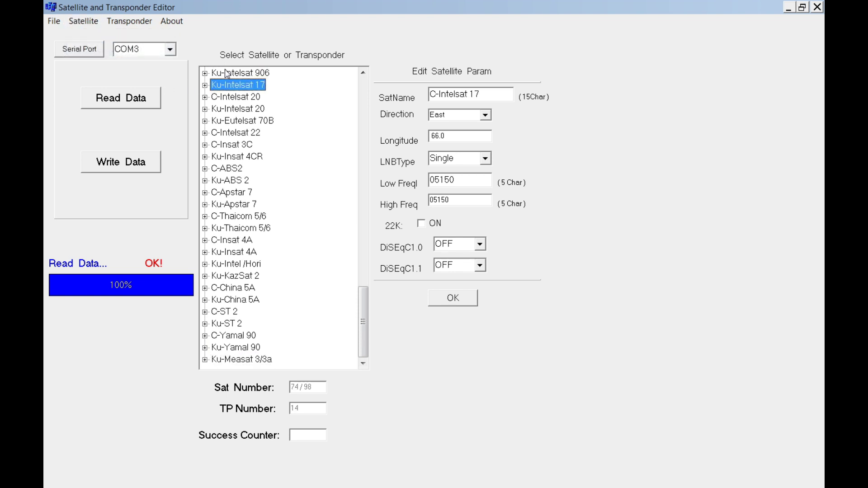
pyautogui.click(83, 21)
pyautogui.click(98, 49)
pyautogui.click(90, 24)
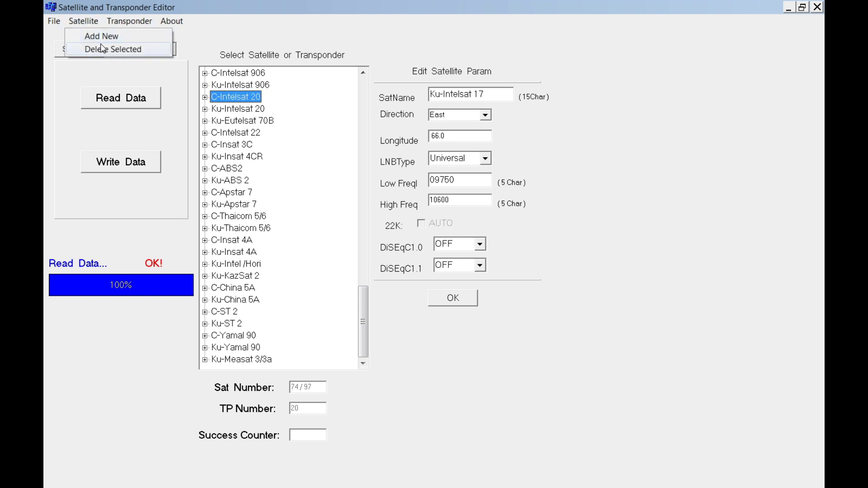
pyautogui.click(99, 48)
pyautogui.click(83, 21)
pyautogui.click(98, 49)
pyautogui.click(91, 23)
pyautogui.click(103, 51)
pyautogui.click(84, 21)
pyautogui.click(98, 48)
pyautogui.click(86, 22)
pyautogui.click(104, 50)
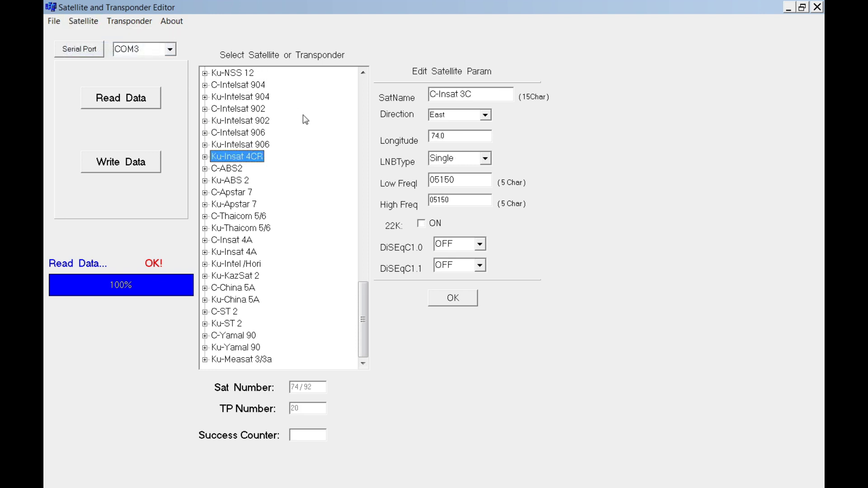
# Delete Ku-Insat 4CR, Ku-Hispasat 30W, Ku/C-Intelsat 907 and Ku/C-Intelsat 905
pyautogui.scroll(5, 376, 271)
pyautogui.scroll(17, 331, 270)
pyautogui.click(83, 20)
pyautogui.click(100, 49)
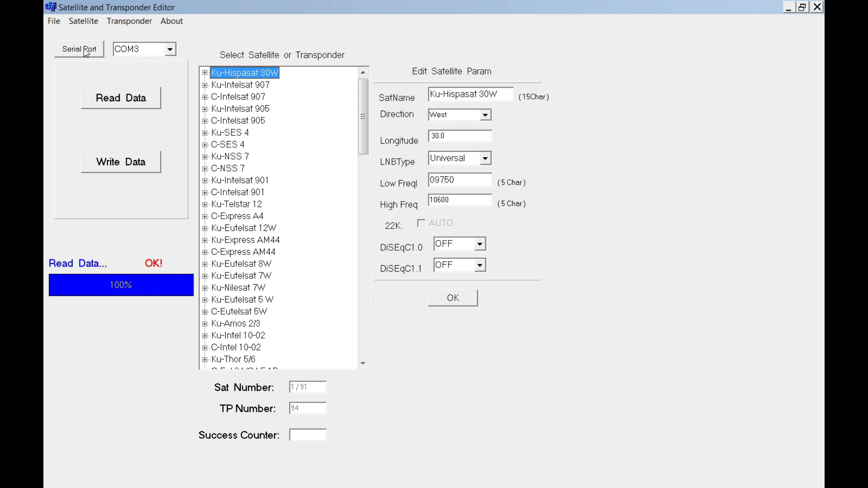
pyautogui.click(84, 21)
pyautogui.click(97, 49)
pyautogui.click(86, 22)
pyautogui.click(91, 47)
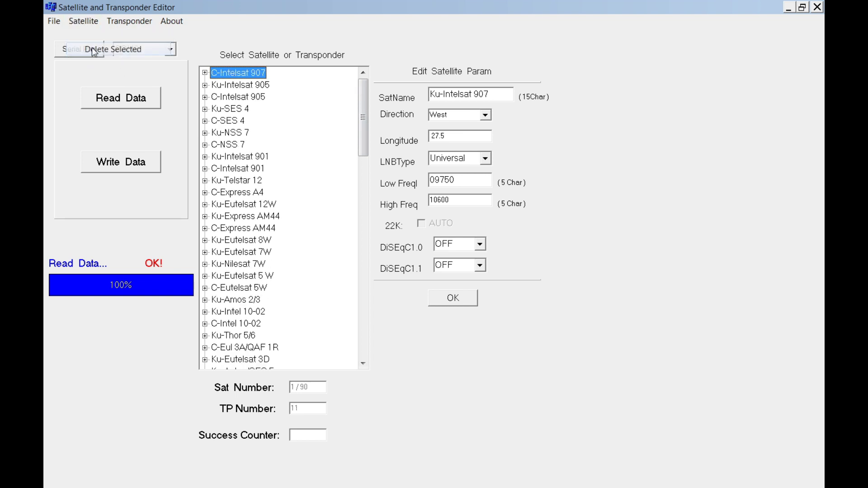
pyautogui.click(83, 21)
pyautogui.click(98, 49)
pyautogui.click(83, 21)
pyautogui.click(93, 49)
pyautogui.click(83, 21)
pyautogui.click(90, 50)
# Delete Ku/C-SES 4, Ku/C-NSS 7, Ku/C-Intelsat 901 and Ku-Telstar 12, leaving 79 satellites
pyautogui.click(84, 21)
pyautogui.click(95, 49)
pyautogui.click(84, 21)
pyautogui.click(97, 49)
pyautogui.click(83, 21)
pyautogui.click(103, 49)
pyautogui.click(84, 21)
pyautogui.click(102, 48)
pyautogui.click(84, 21)
pyautogui.click(101, 50)
pyautogui.click(84, 21)
pyautogui.click(101, 49)
pyautogui.click(84, 21)
pyautogui.click(100, 50)
pyautogui.click(84, 21)
pyautogui.click(96, 49)
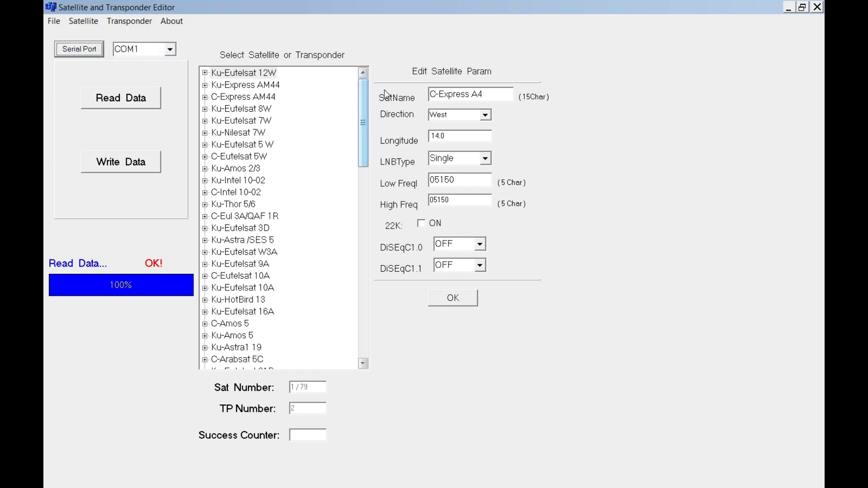
# Start a new data file, set the port to COM3, and select its No Name satellite
pyautogui.click(74, 20)
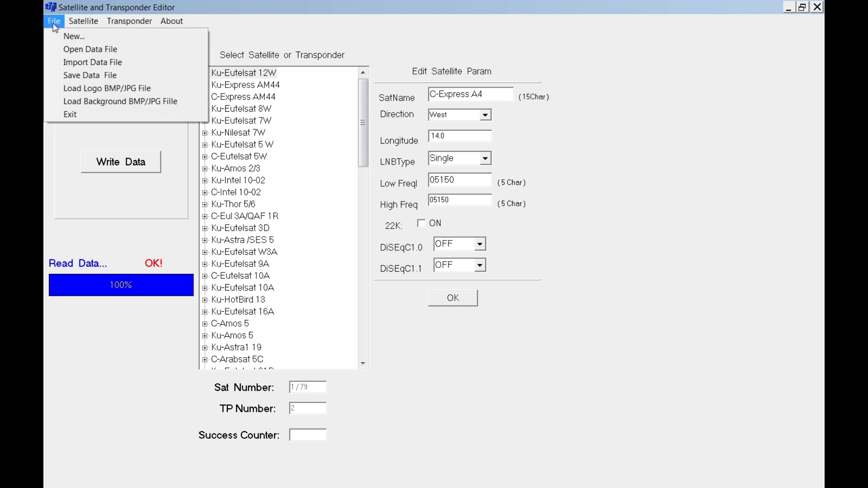
pyautogui.click(66, 35)
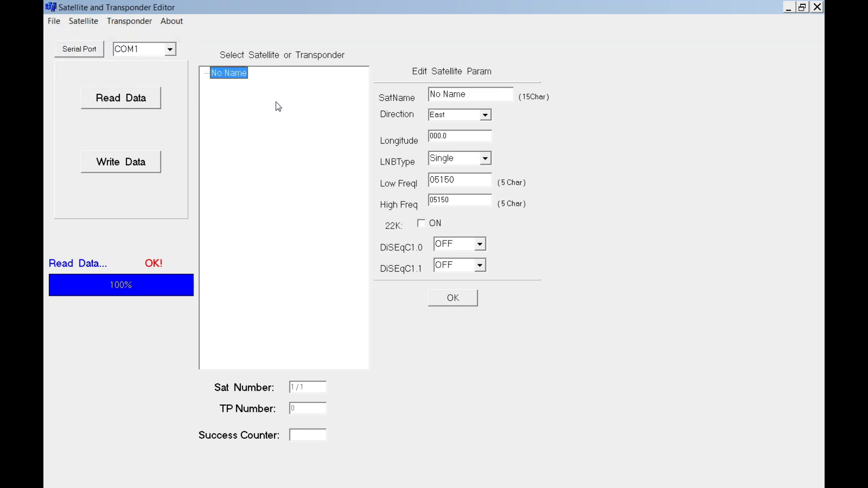
pyautogui.click(170, 49)
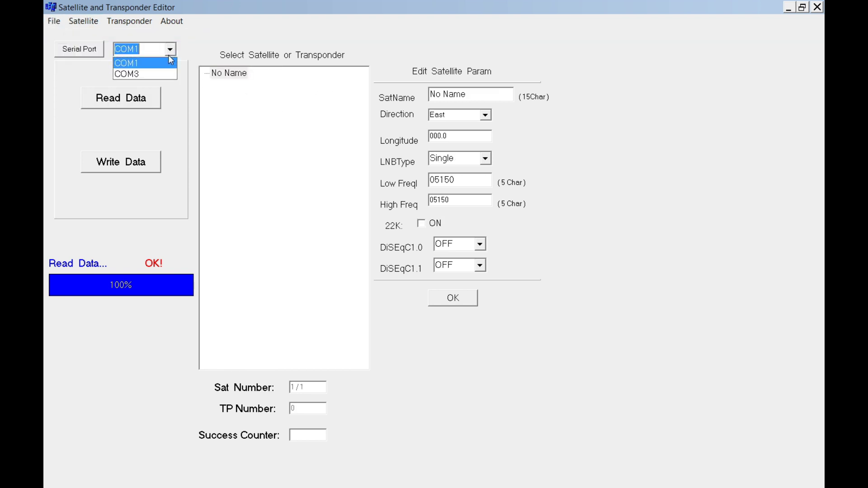
pyautogui.click(163, 75)
pyautogui.click(269, 132)
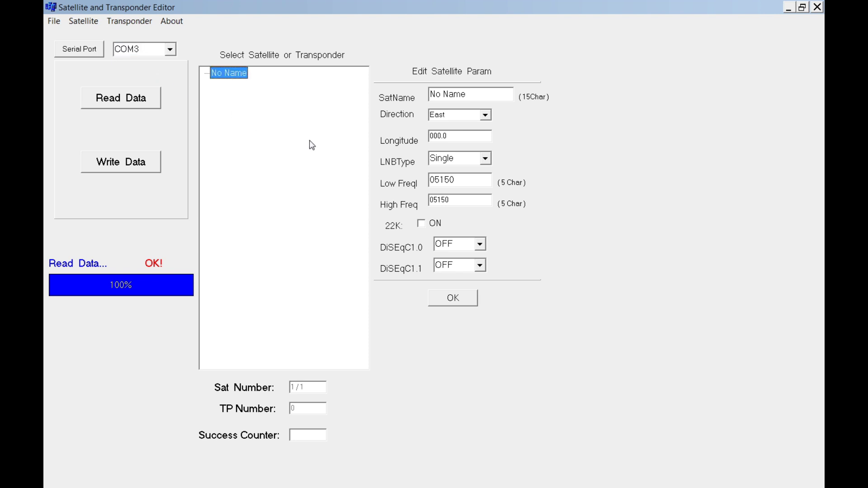
# Give the blank satellite a custom name, longitude 90.8 East and a Universal LNB (09750/10600), then save
pyautogui.moveTo(475, 96); pyautogui.dragTo(402, 97)
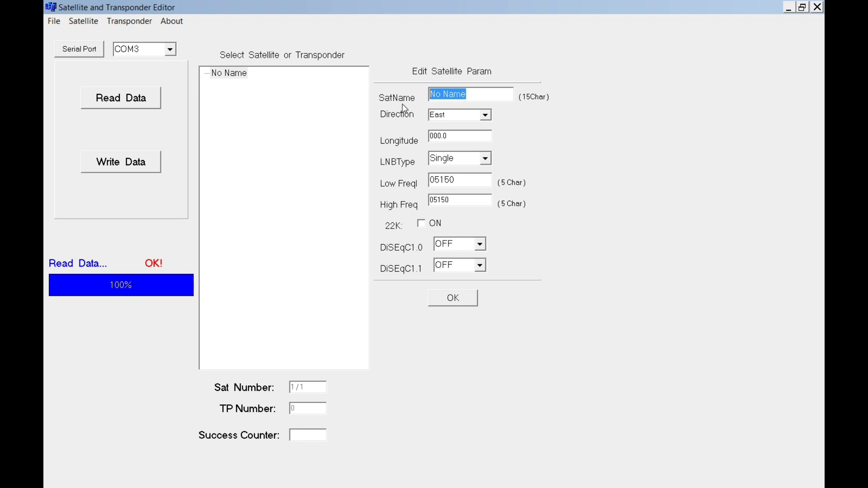
pyautogui.write('RazmanSATno')
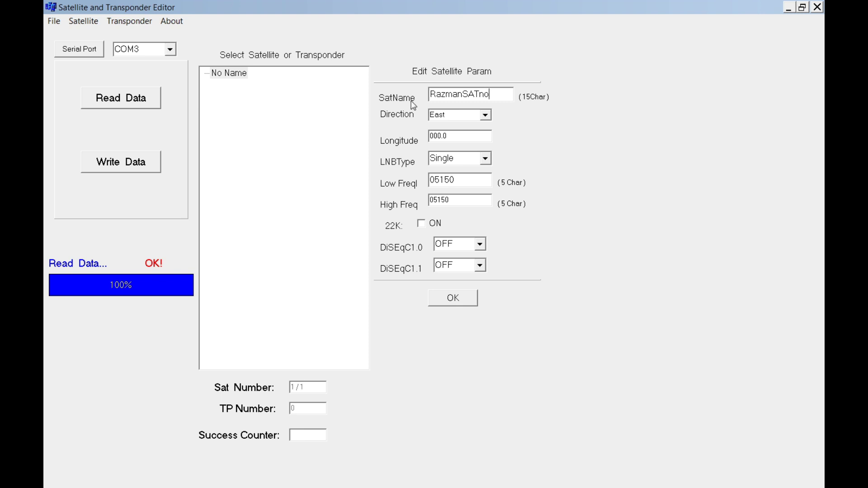
pyautogui.moveTo(480, 134); pyautogui.dragTo(343, 136)
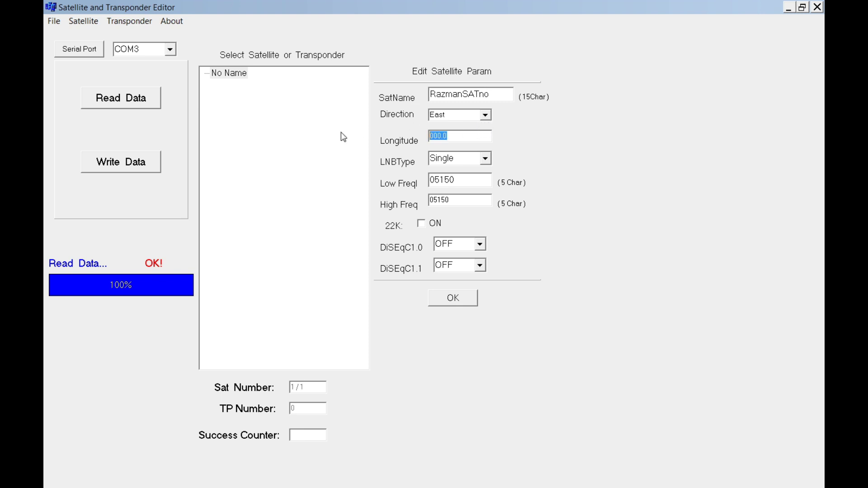
pyautogui.click(472, 132)
pyautogui.moveTo(464, 135); pyautogui.dragTo(353, 142)
pyautogui.write('90.8')
pyautogui.click(485, 158)
pyautogui.click(473, 196)
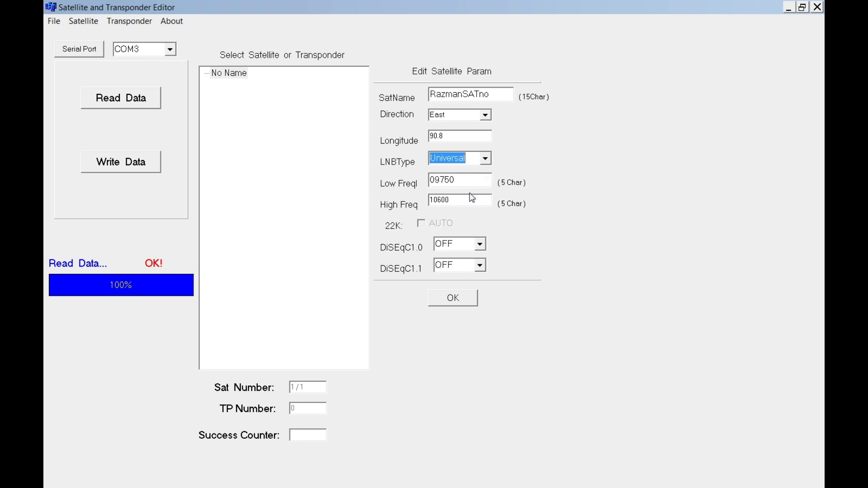
pyautogui.press('Tab')
pyautogui.press('Tab')
pyautogui.hotkey('shift', 'Tab')
pyautogui.click(454, 300)
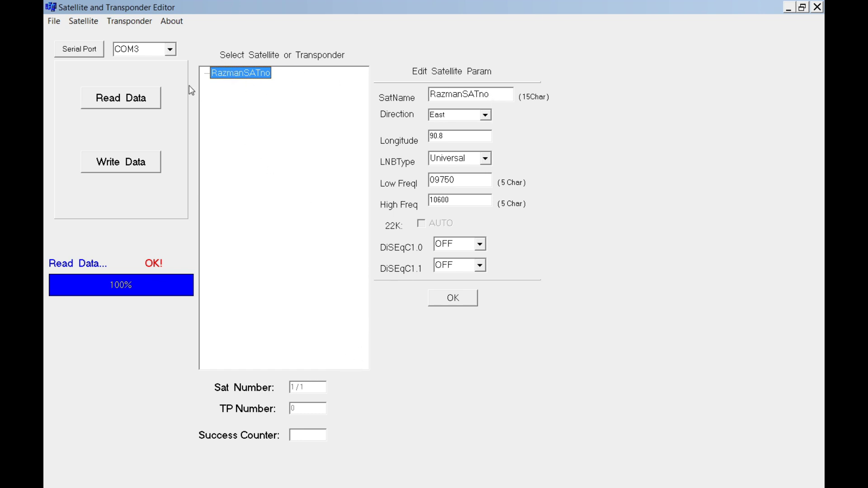
# Add a vertical transponder with frequency 15600 and symbol rate 30000
pyautogui.click(83, 21)
pyautogui.moveTo(131, 27)
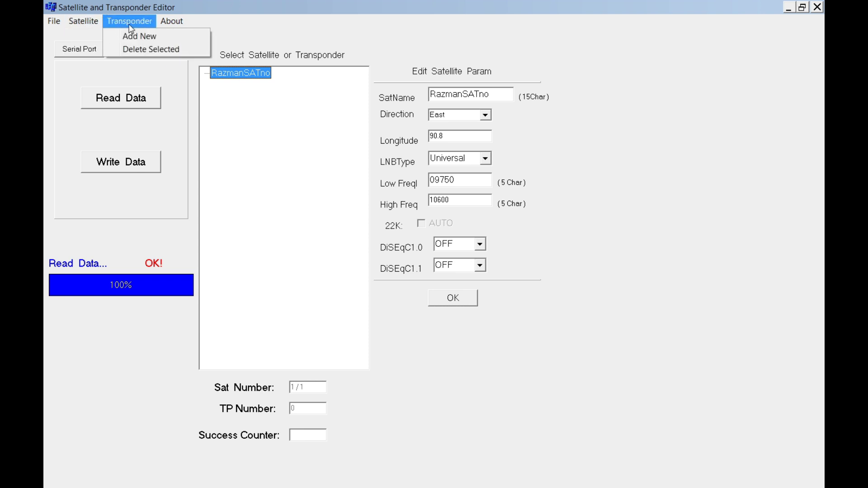
pyautogui.click(136, 40)
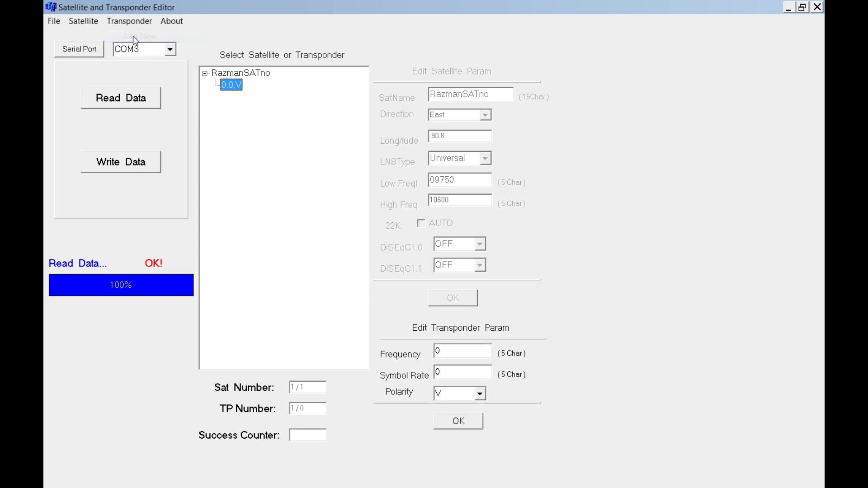
pyautogui.click(475, 351)
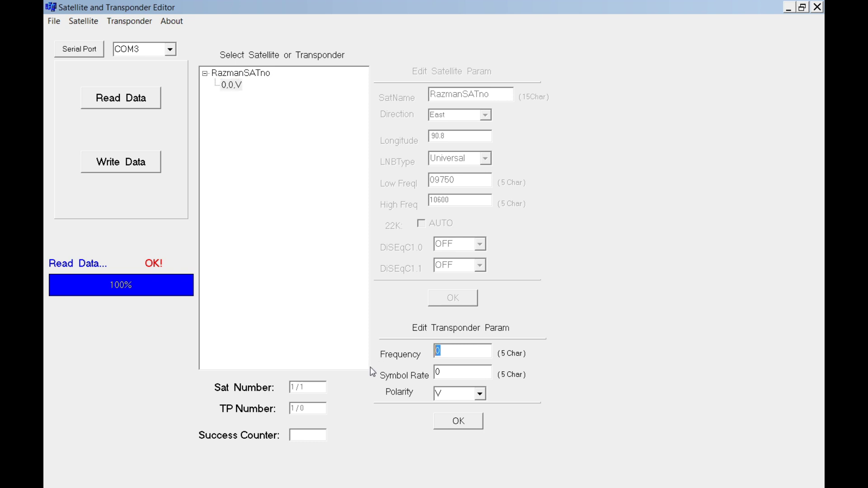
pyautogui.write('1566')
pyautogui.press('Tab')
pyautogui.press('Tab')
pyautogui.click(468, 425)
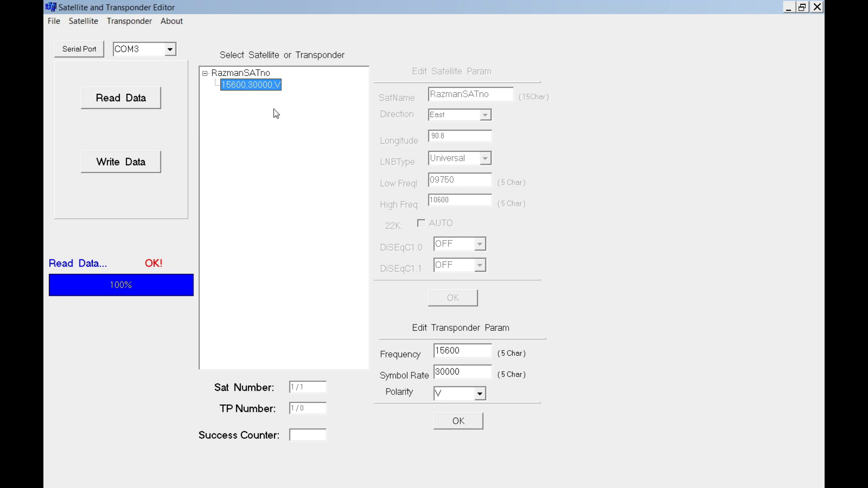
# Add a second vertical transponder with frequency 16500 and symbol rate 32000
pyautogui.click(130, 21)
pyautogui.click(139, 37)
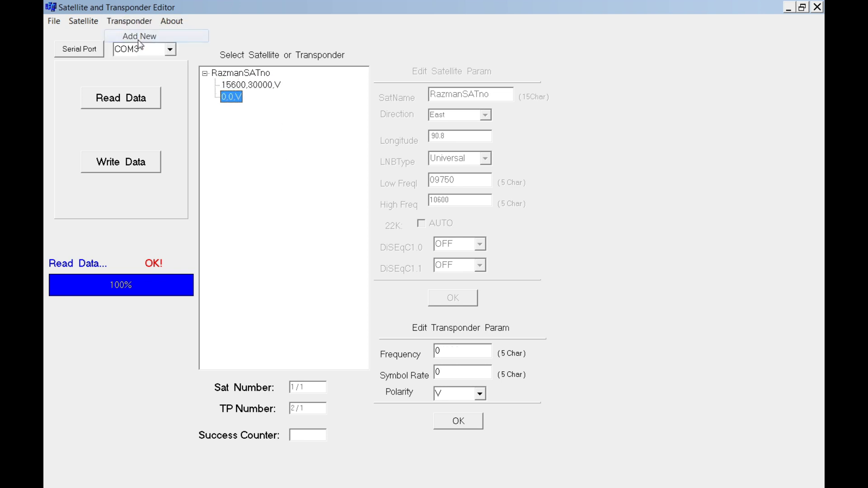
pyautogui.doubleClick(471, 354)
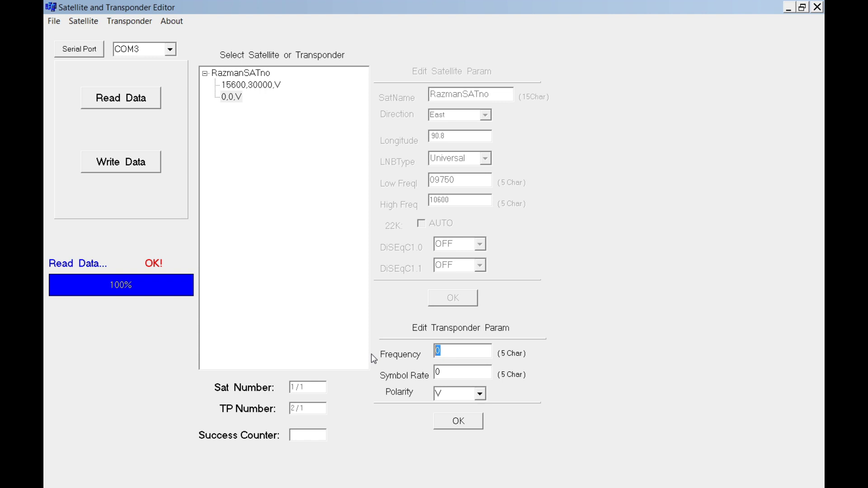
pyautogui.write('165')
pyautogui.press('Tab')
pyautogui.write('32000')
pyautogui.press('Tab')
pyautogui.click(439, 428)
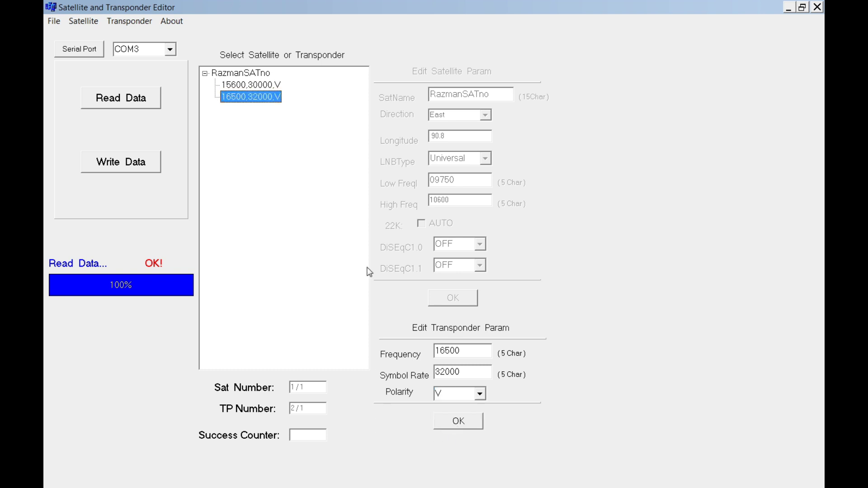
pyautogui.press('Up')
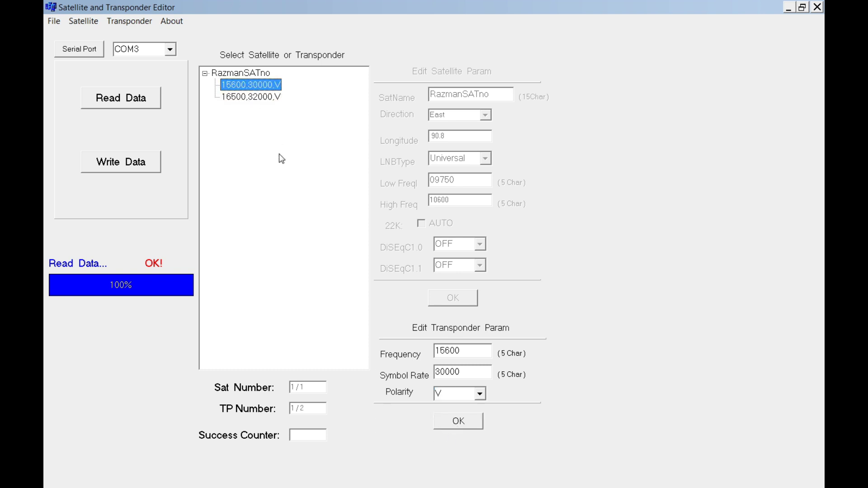
# Add a new satellite named SerSat2 at longitude 85.0 East
pyautogui.click(83, 21)
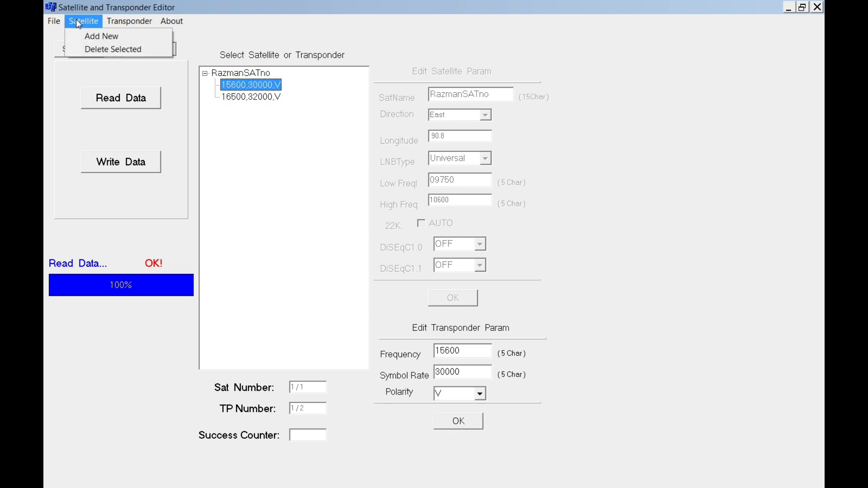
pyautogui.click(99, 36)
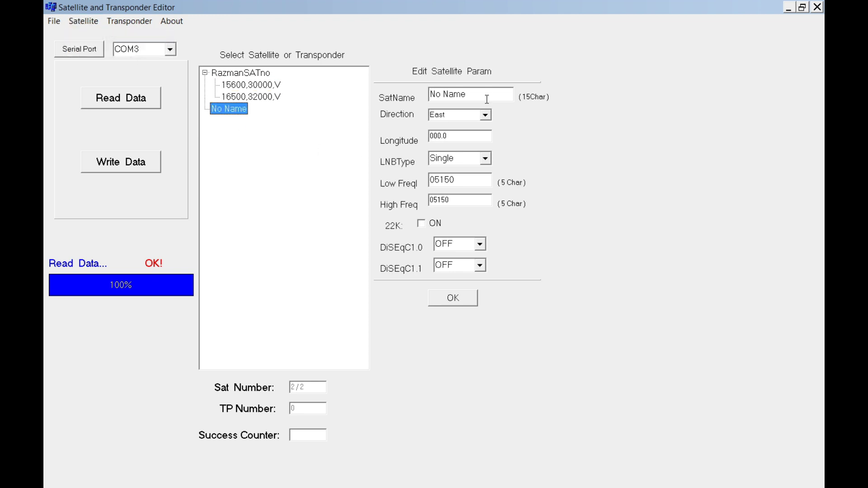
pyautogui.press('Tab')
pyautogui.write('S')
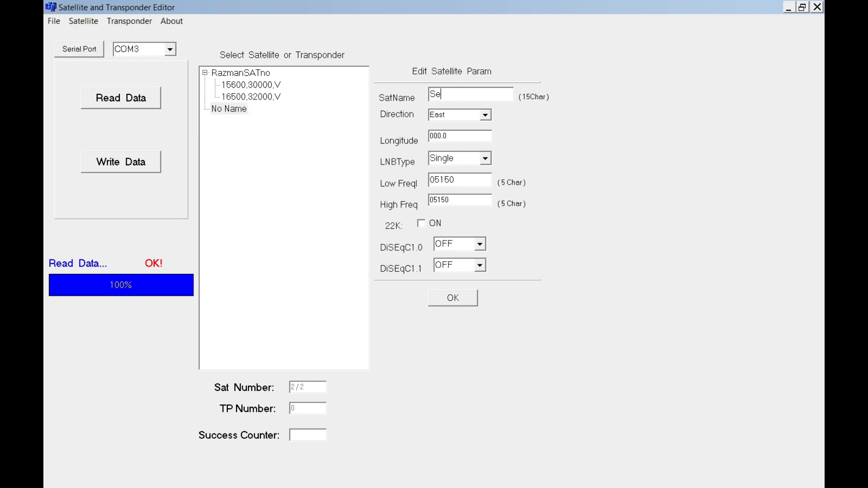
pyautogui.write('erSa')
pyautogui.press('BackSpace')
pyautogui.press('BackSpace')
pyautogui.write('Sat2')
pyautogui.press('Tab')
pyautogui.write('8')
# Give SerSat2 a Universal LNB with DiSEqC 1.0 on LNB1 and confirm
pyautogui.click(485, 159)
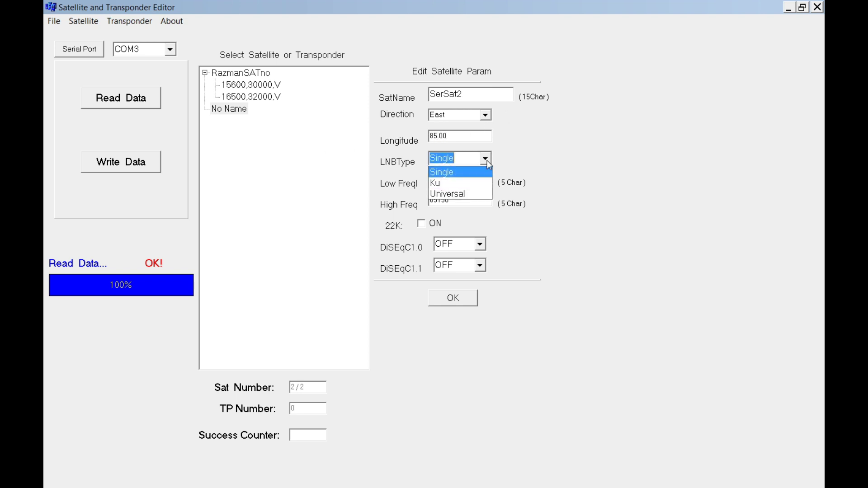
pyautogui.click(485, 194)
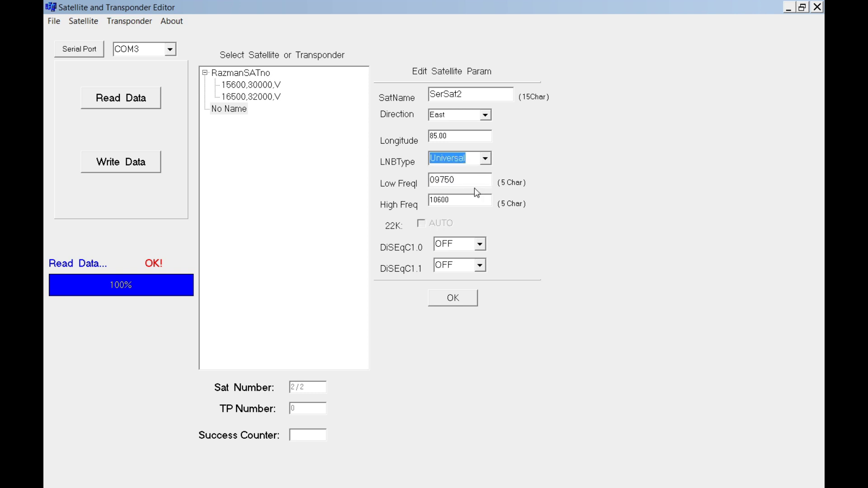
pyautogui.click(480, 244)
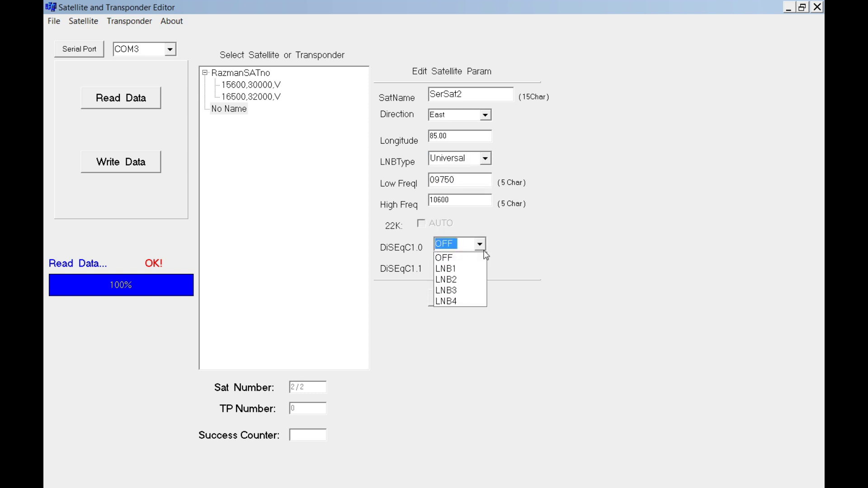
pyautogui.click(483, 269)
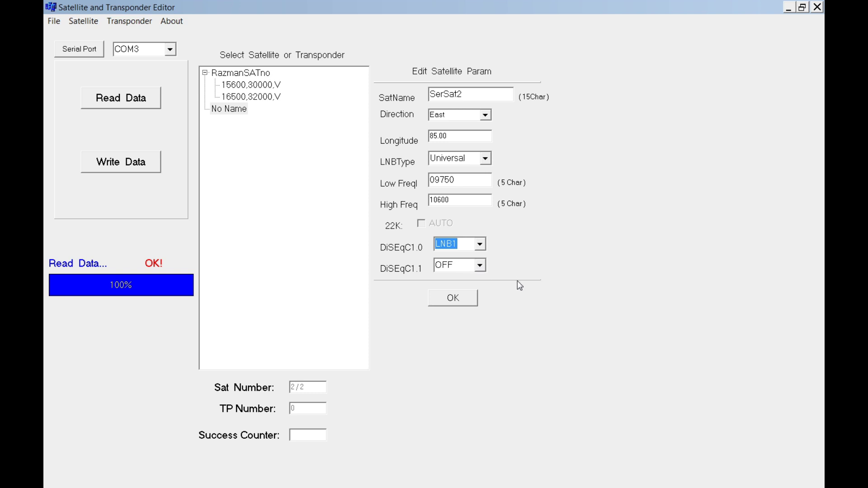
pyautogui.click(465, 301)
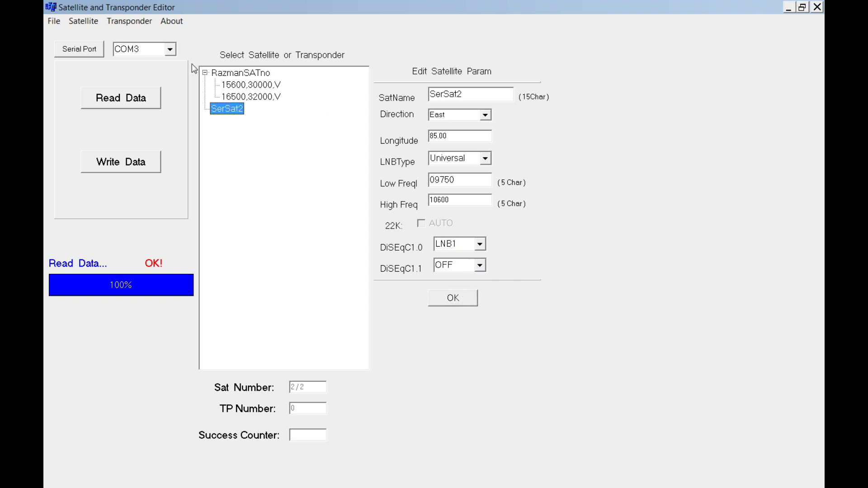
# Add a transponder 12500, symbol rate 45000, vertical polarity to SerSat2
pyautogui.click(138, 22)
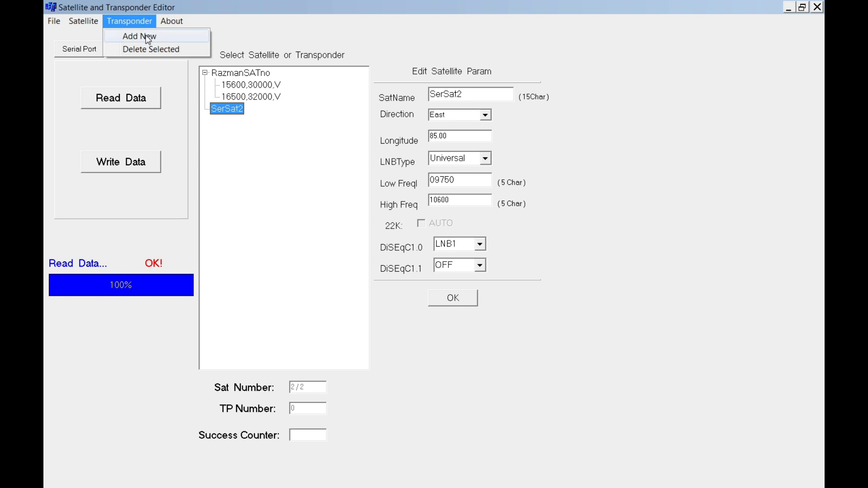
pyautogui.click(146, 36)
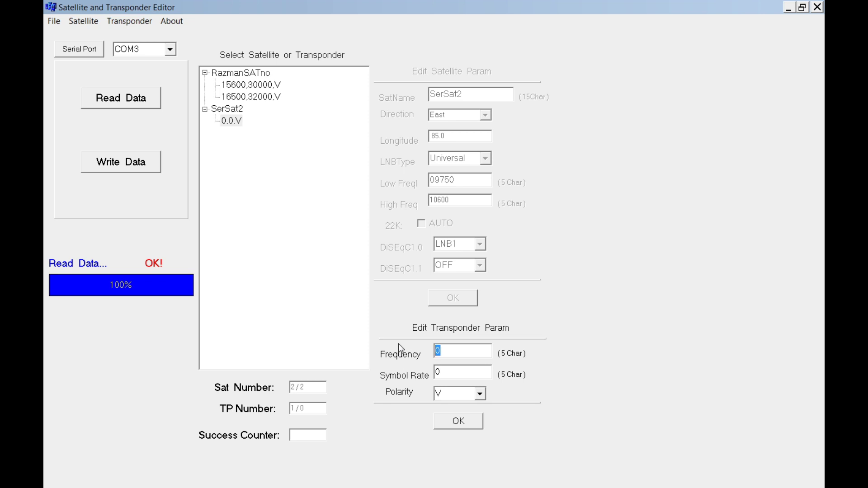
pyautogui.write('12')
pyautogui.press('Tab')
pyautogui.write('45000')
pyautogui.click(458, 421)
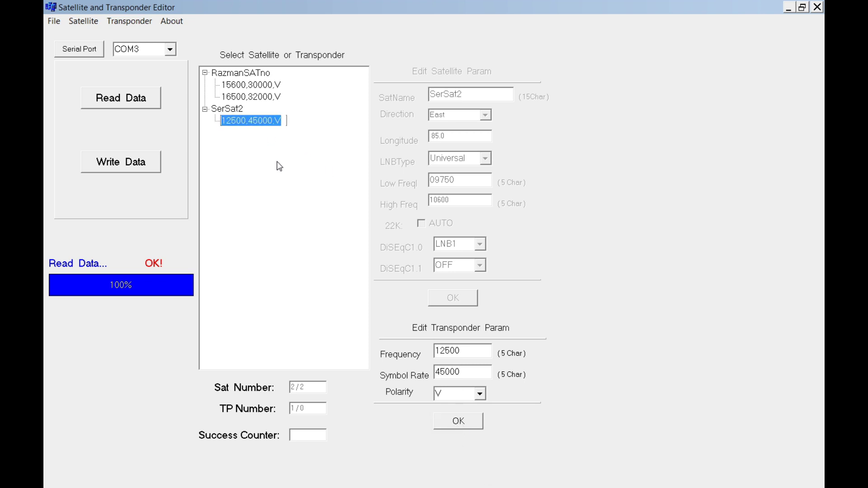
# Delete RazmanSATno's 16500,32000,V transponder, then write both satellites to the finder
pyautogui.click(267, 97)
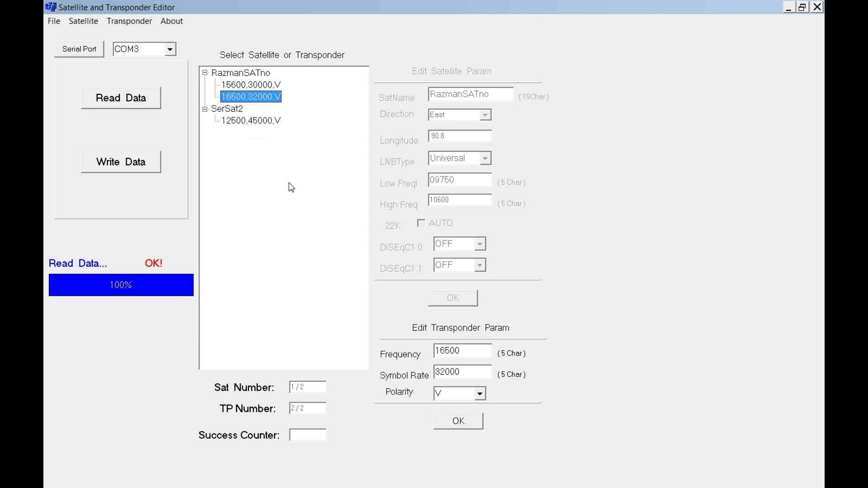
pyautogui.click(140, 26)
pyautogui.click(150, 48)
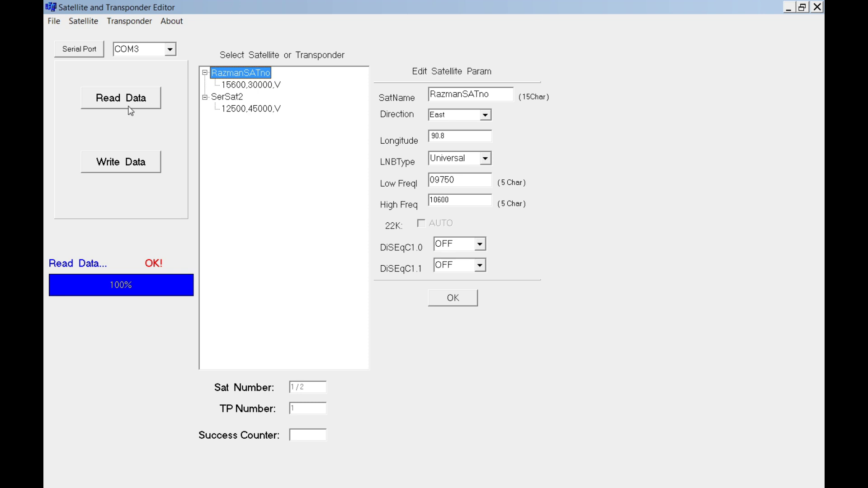
pyautogui.click(129, 169)
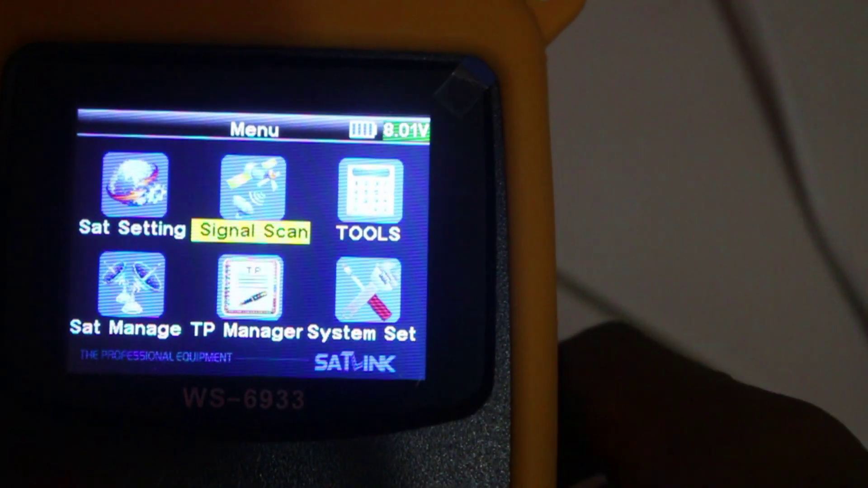
# On the meter, open Signal Scan and browse the satellite list for RazmanSATno and SerSat2
pyautogui.press('Down')
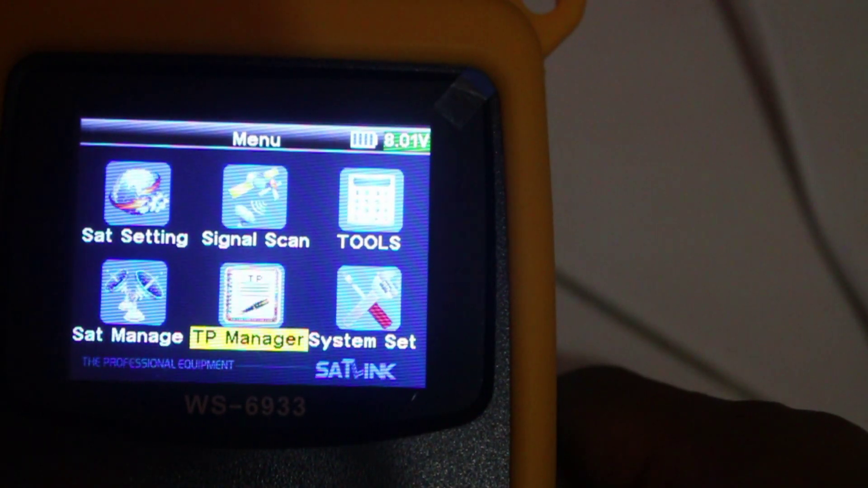
pyautogui.press('Up')
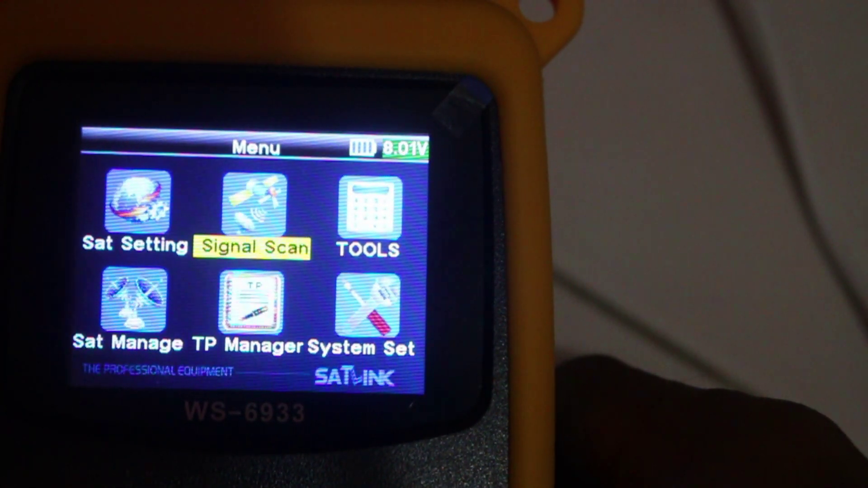
pyautogui.press('Return')
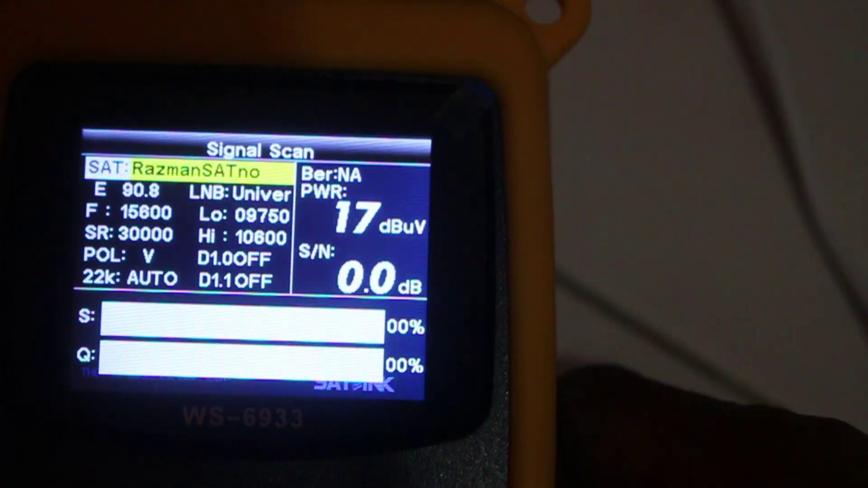
pyautogui.press('Return')
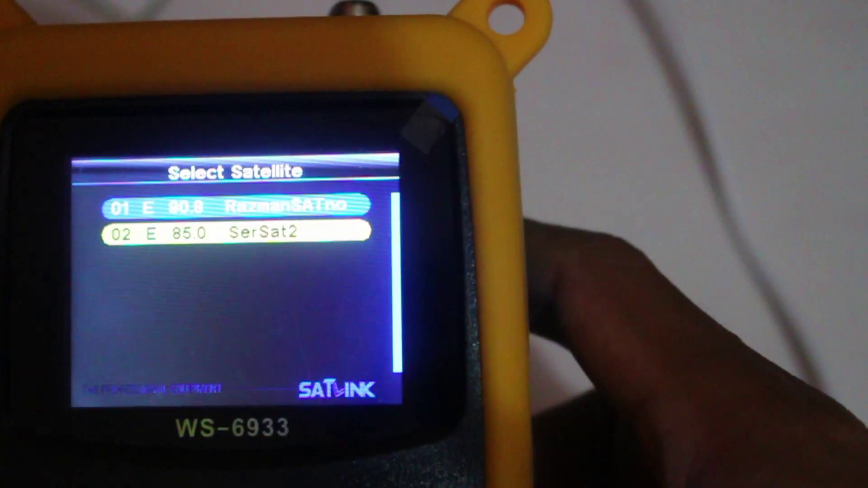
pyautogui.press('Down')
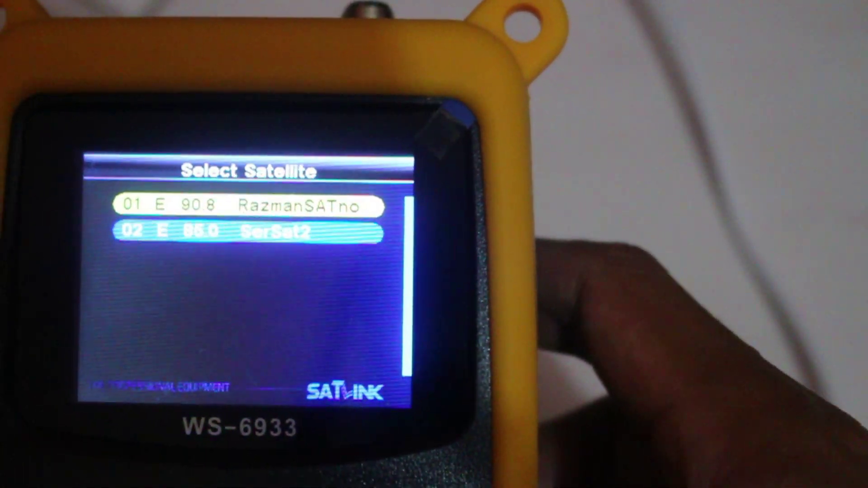
pyautogui.press('Return')
pyautogui.press('Down')
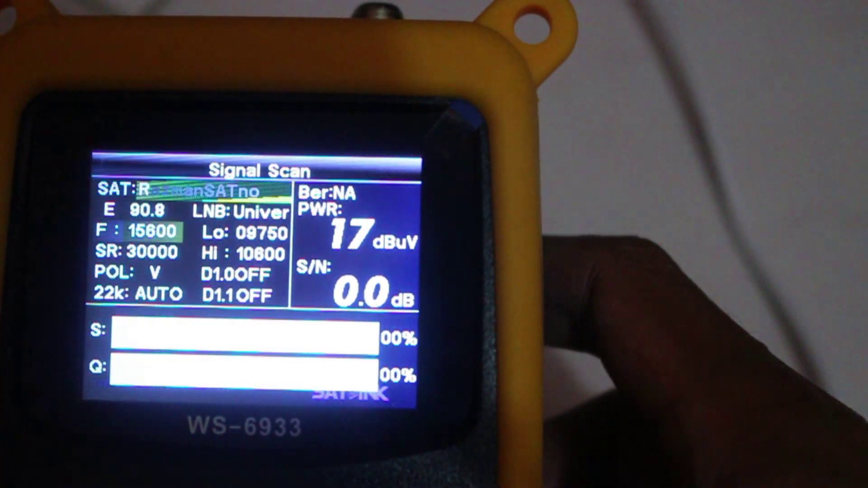
pyautogui.press('Down')
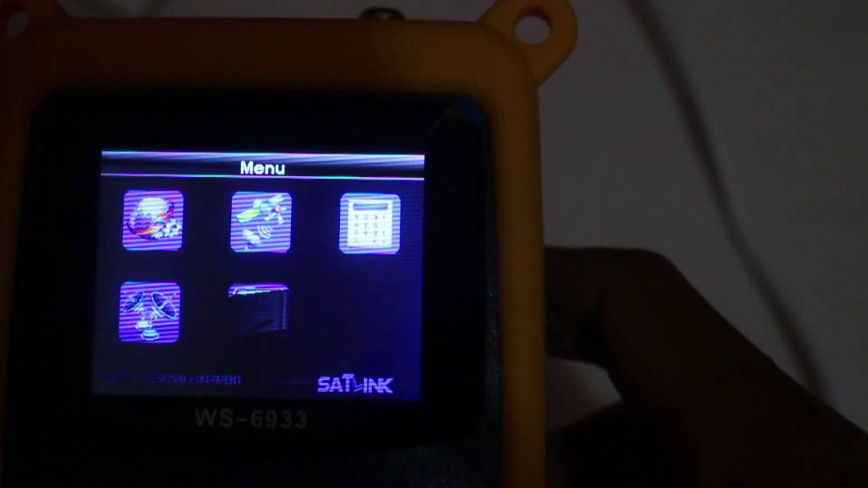
# In the meter's TP Manager, edit transponders and open RazmanSATno's transponder list
pyautogui.press('Return')
pyautogui.press('Down')
pyautogui.press('Return')
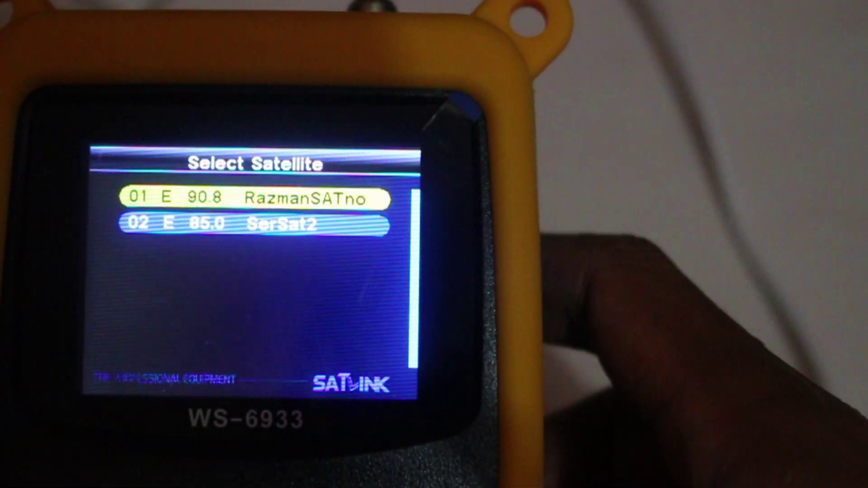
pyautogui.press('Down')
pyautogui.press('Up')
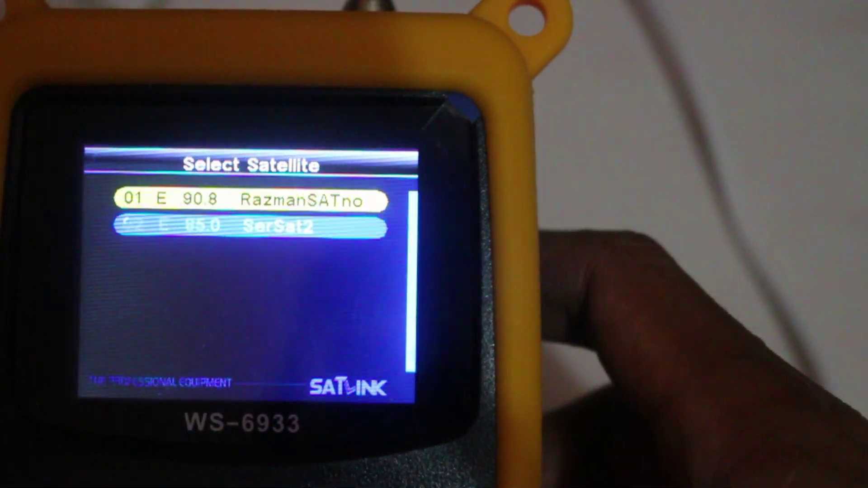
pyautogui.press('Return')
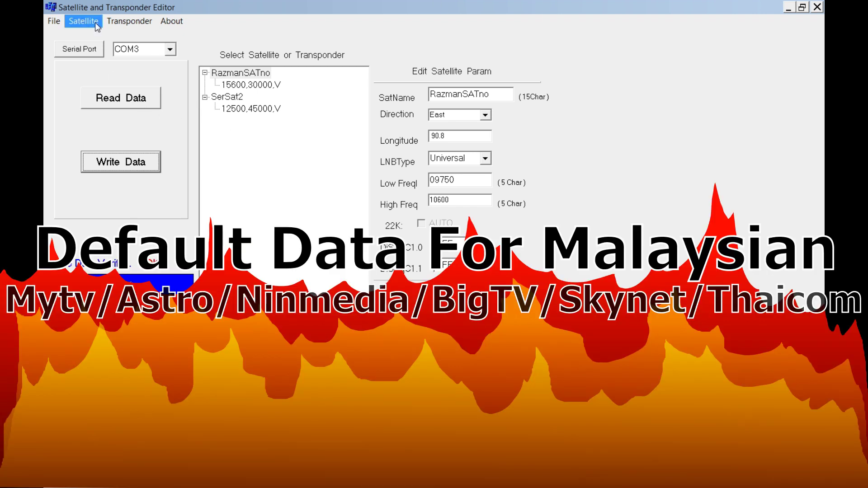
# Open the Satlink Data3 file from Desktop > v6.2 Satlink ws-6933, after one cancelled attempt
pyautogui.click(53, 21)
pyautogui.click(79, 48)
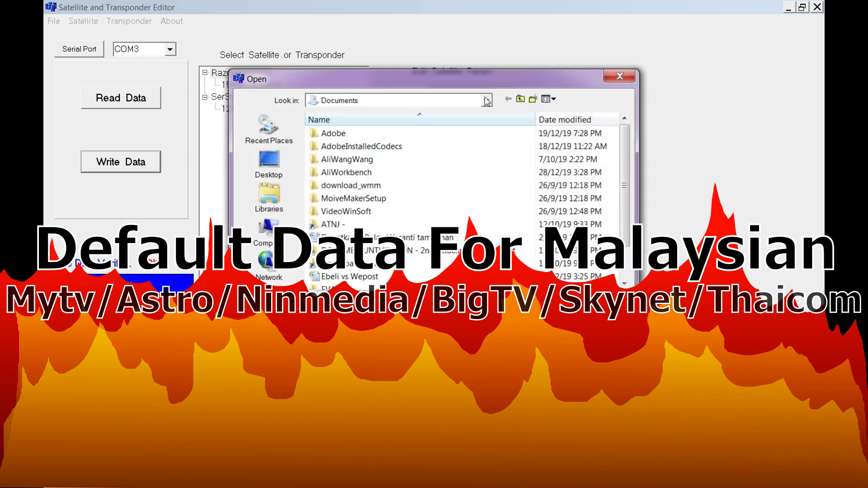
pyautogui.click(273, 164)
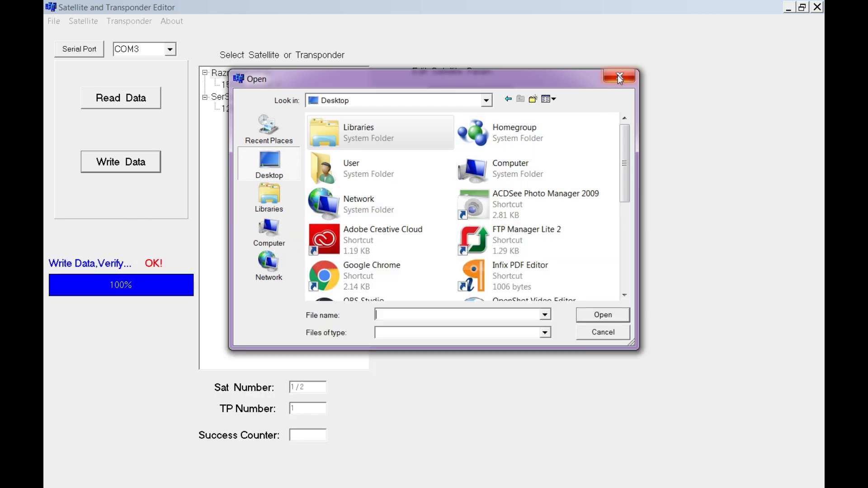
pyautogui.click(618, 77)
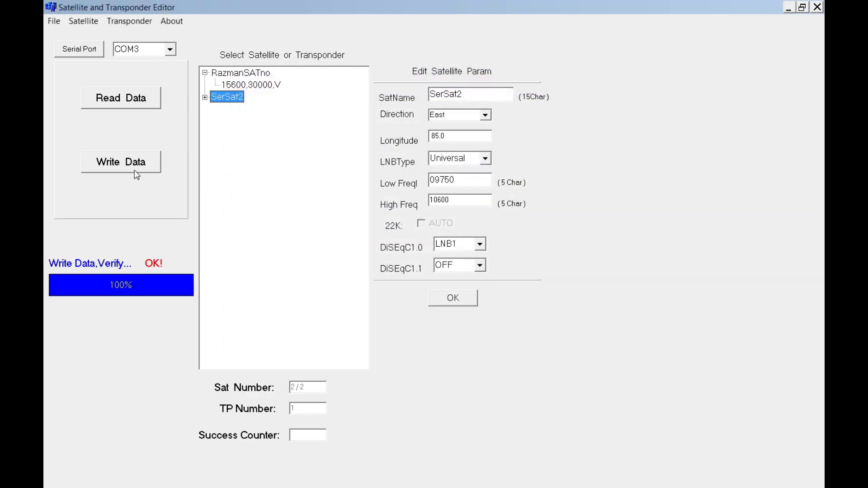
pyautogui.click(54, 21)
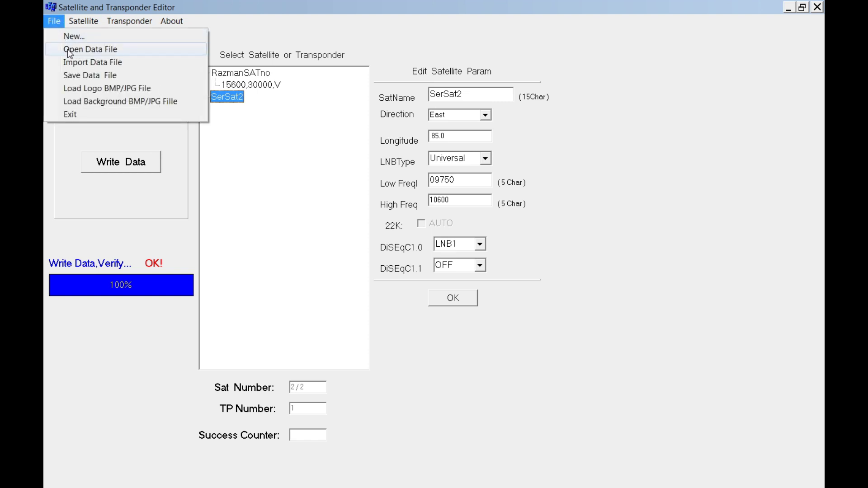
pyautogui.click(70, 49)
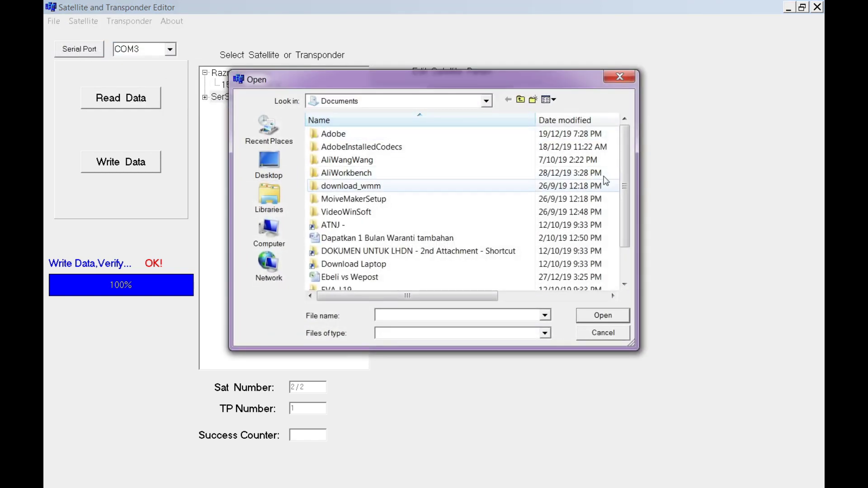
pyautogui.click(268, 169)
pyautogui.moveTo(624, 164); pyautogui.dragTo(625, 248)
pyautogui.doubleClick(545, 251)
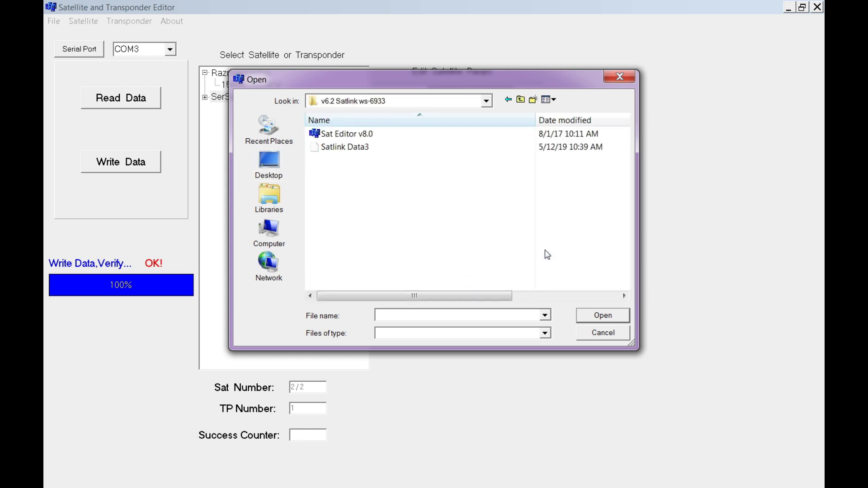
pyautogui.doubleClick(337, 152)
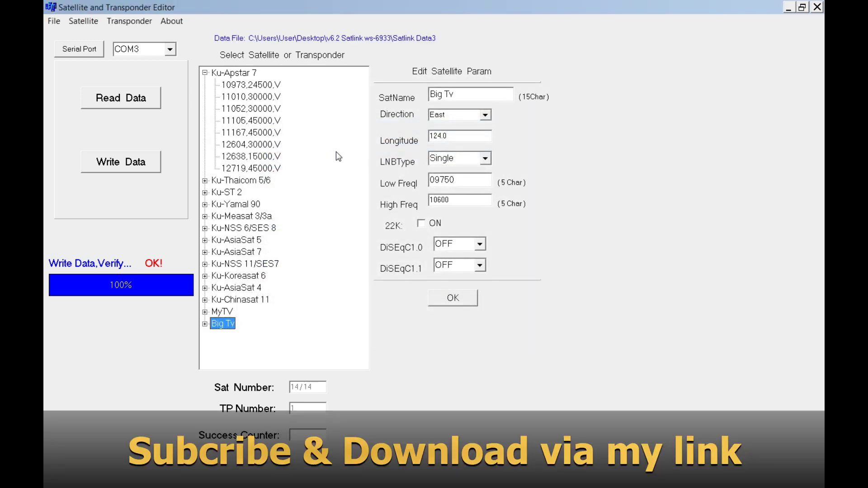
# Write the 14 Satlink Data3 satellites to the finder, confirm OK, then close the editor and folder
pyautogui.click(118, 167)
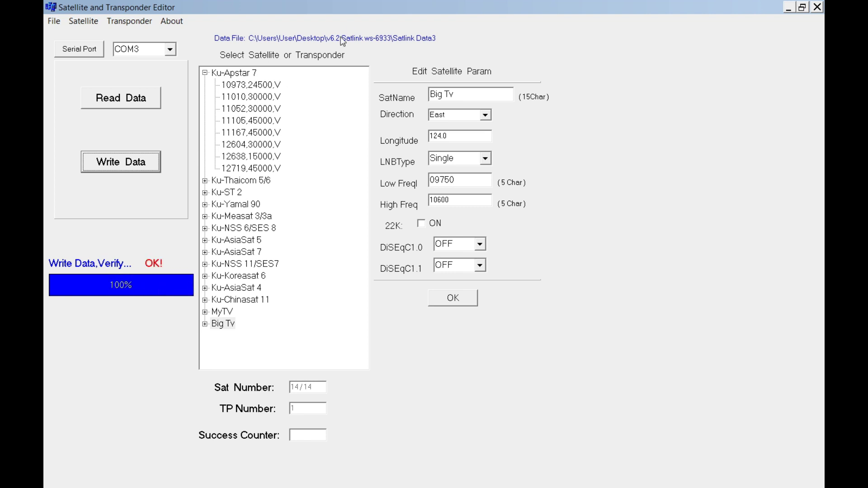
pyautogui.click(453, 300)
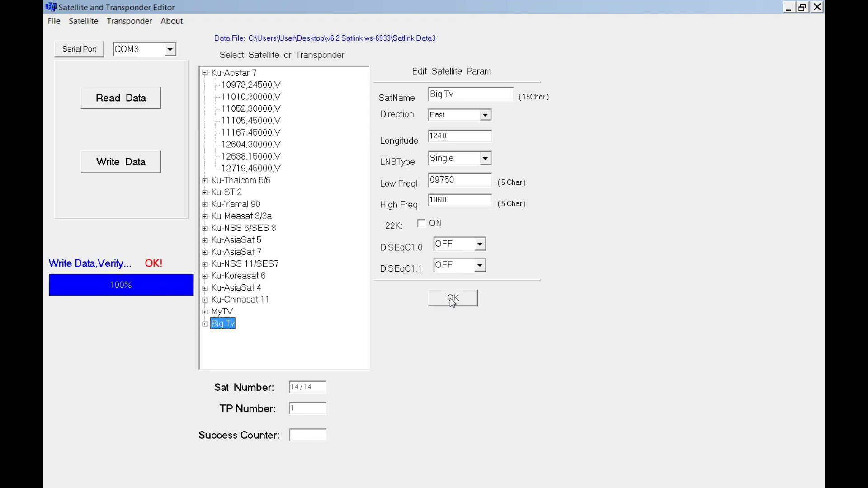
pyautogui.click(817, 7)
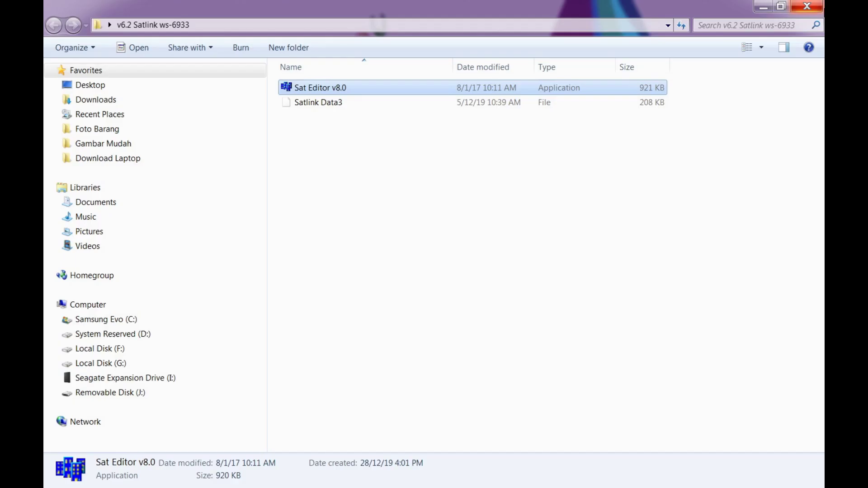
pyautogui.click(816, 10)
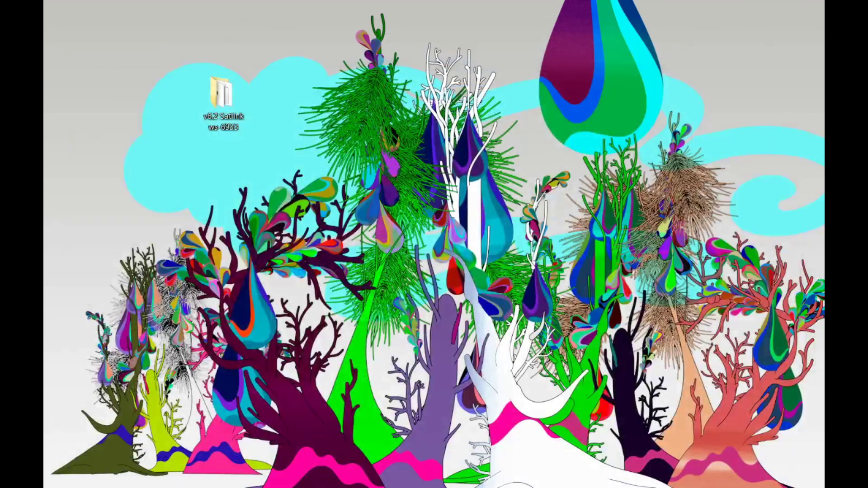